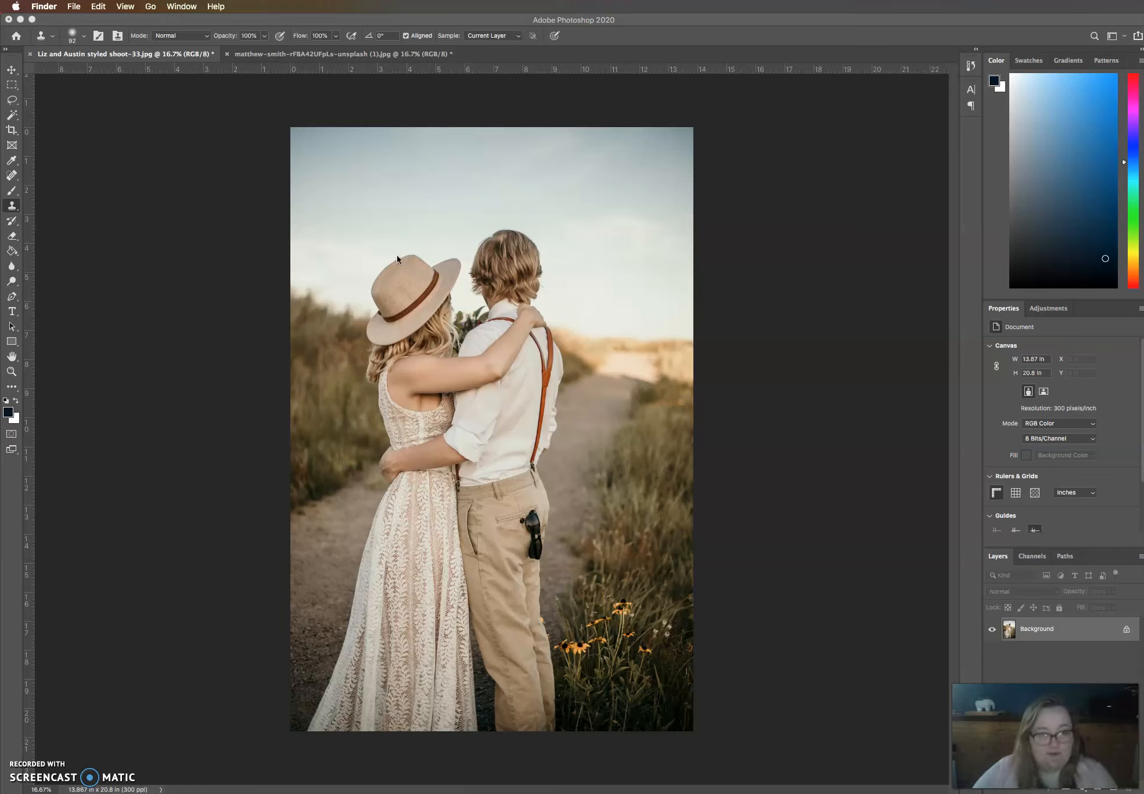
- Turn the couple photo black and white using Hue/Saturation with Saturation -100 and Lightness -10
left_click(347, 55)
left_click(347, 53)
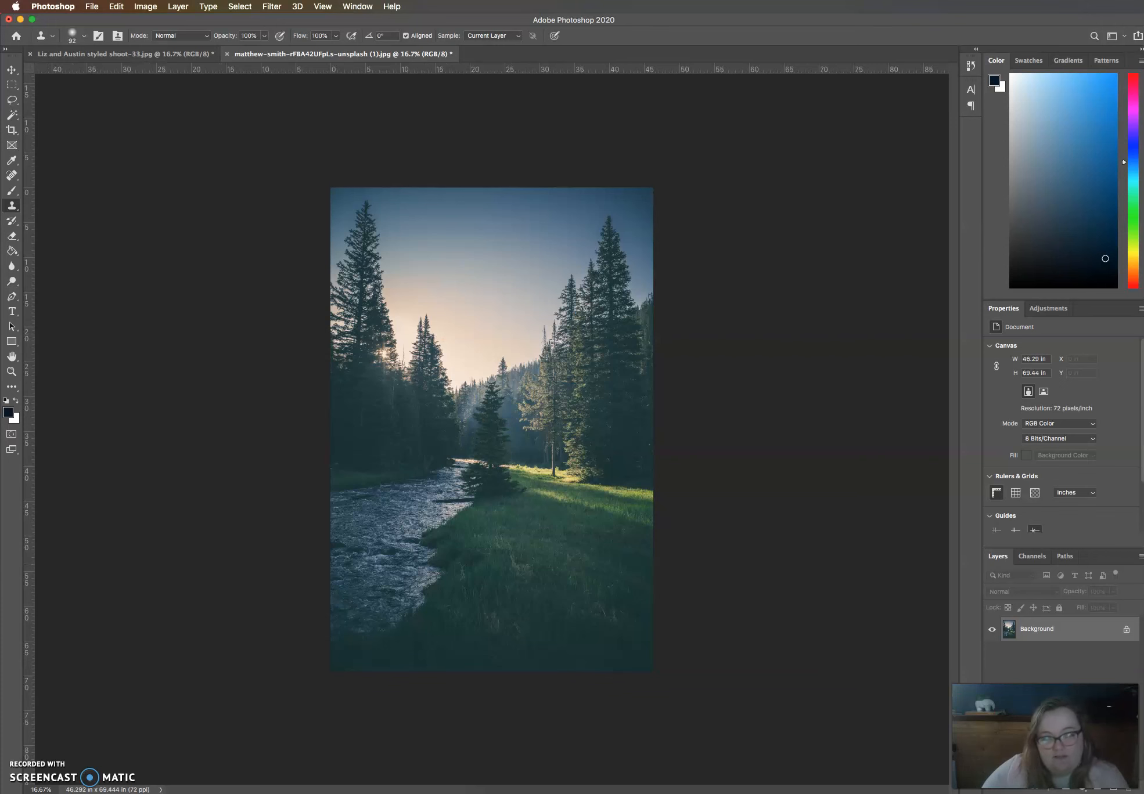
left_click(181, 53)
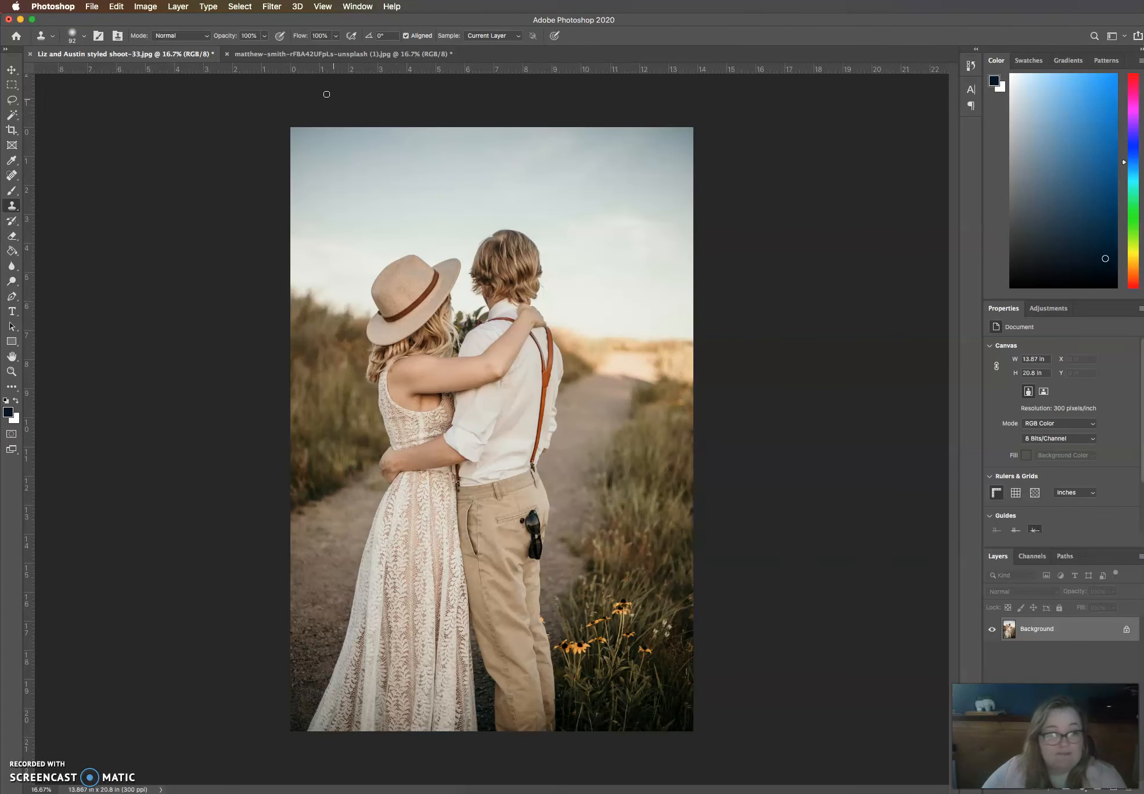
left_click(141, 10)
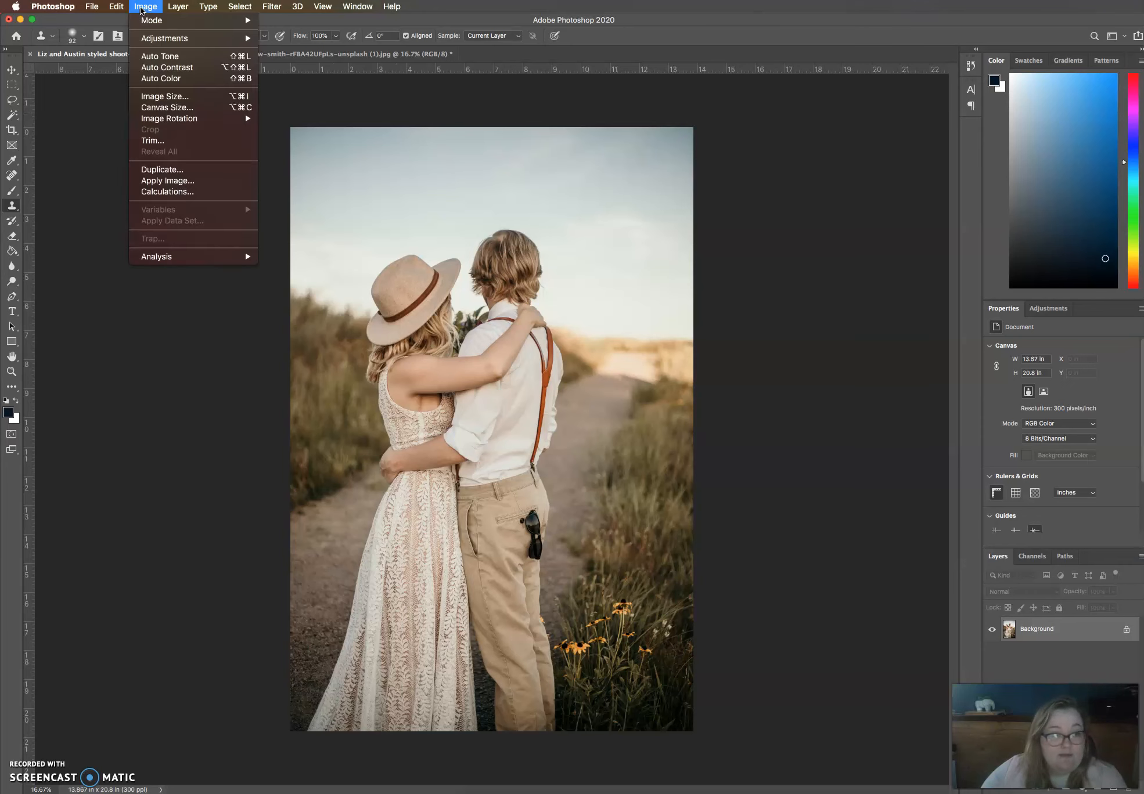
mouse_move(167, 40)
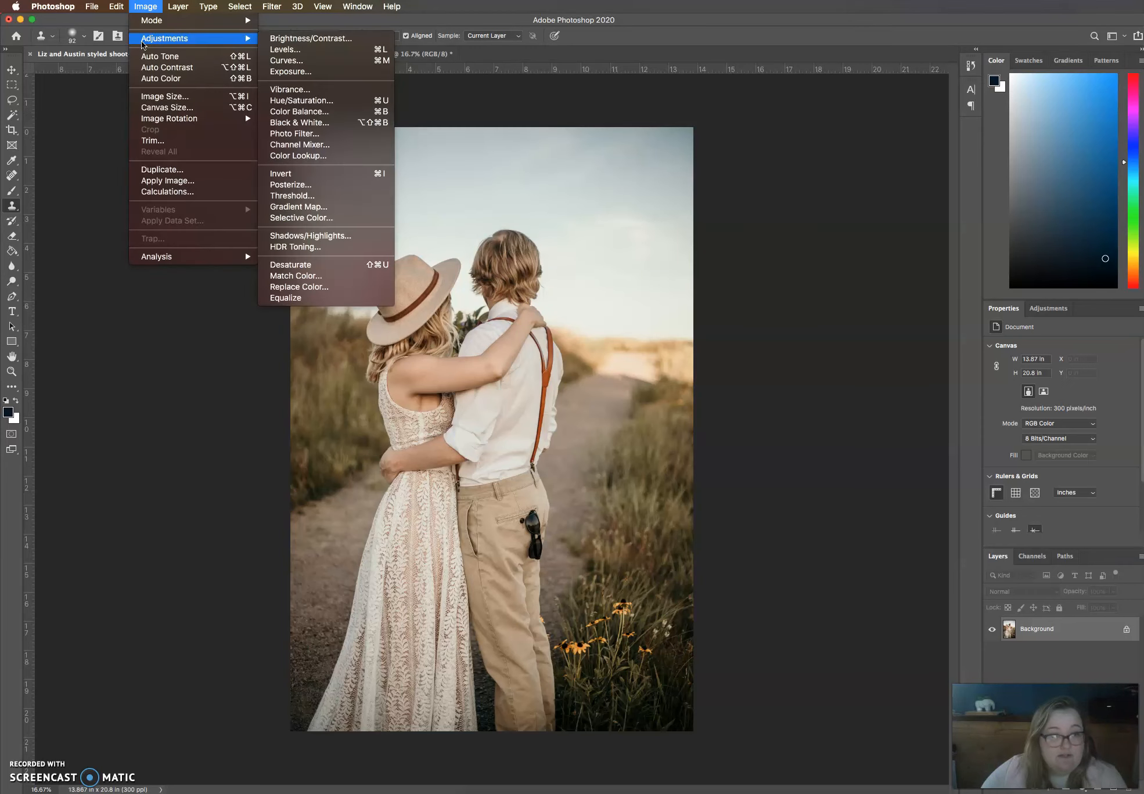
left_click(292, 101)
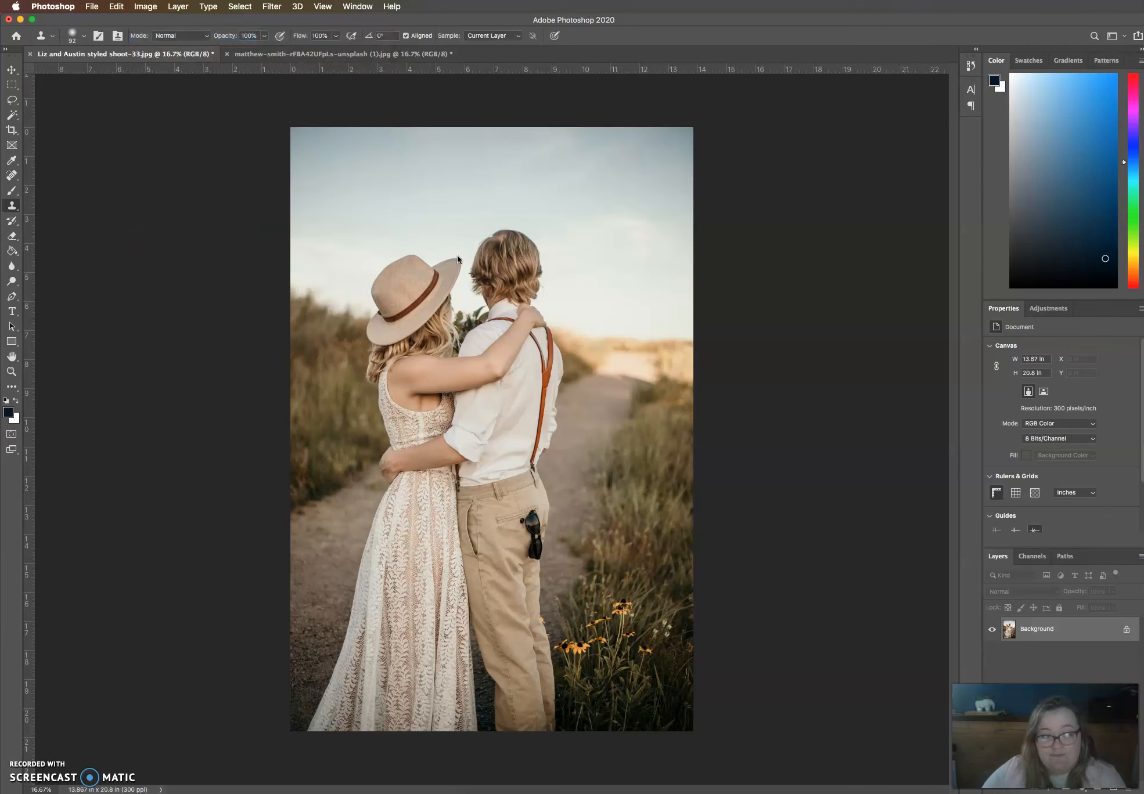
left_click_drag(455, 334, 381, 337)
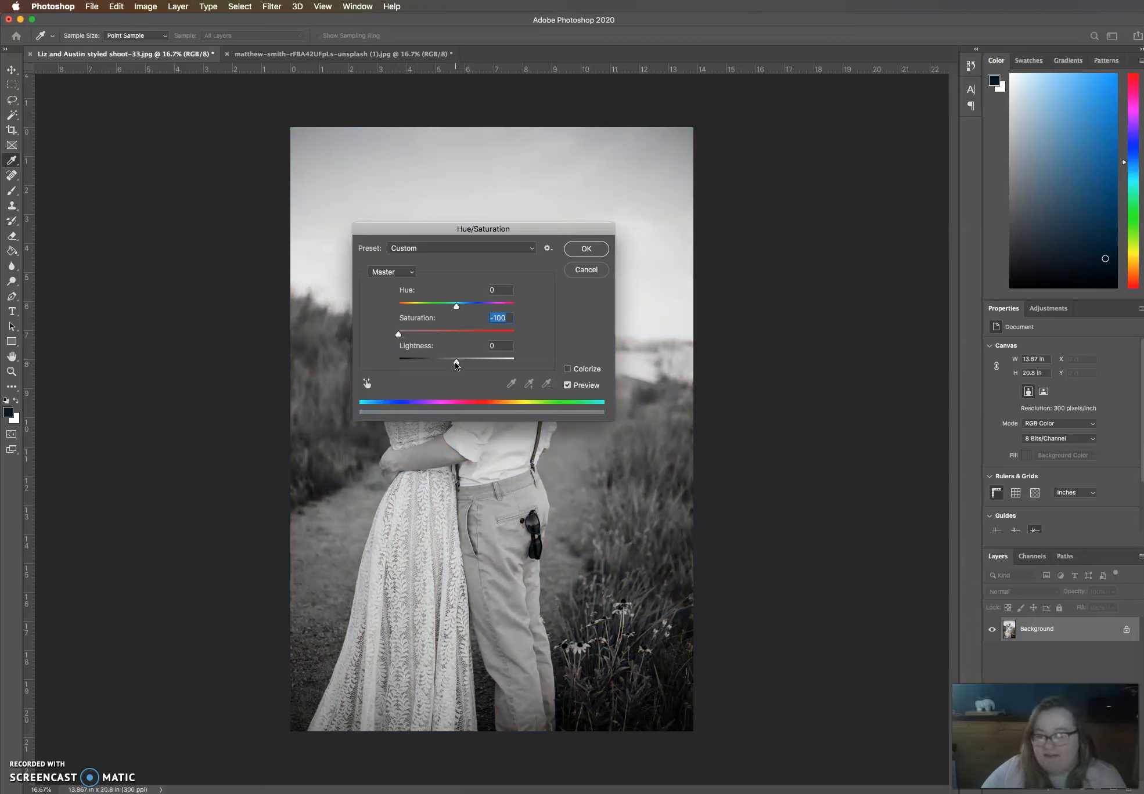
left_click_drag(455, 362, 450, 362)
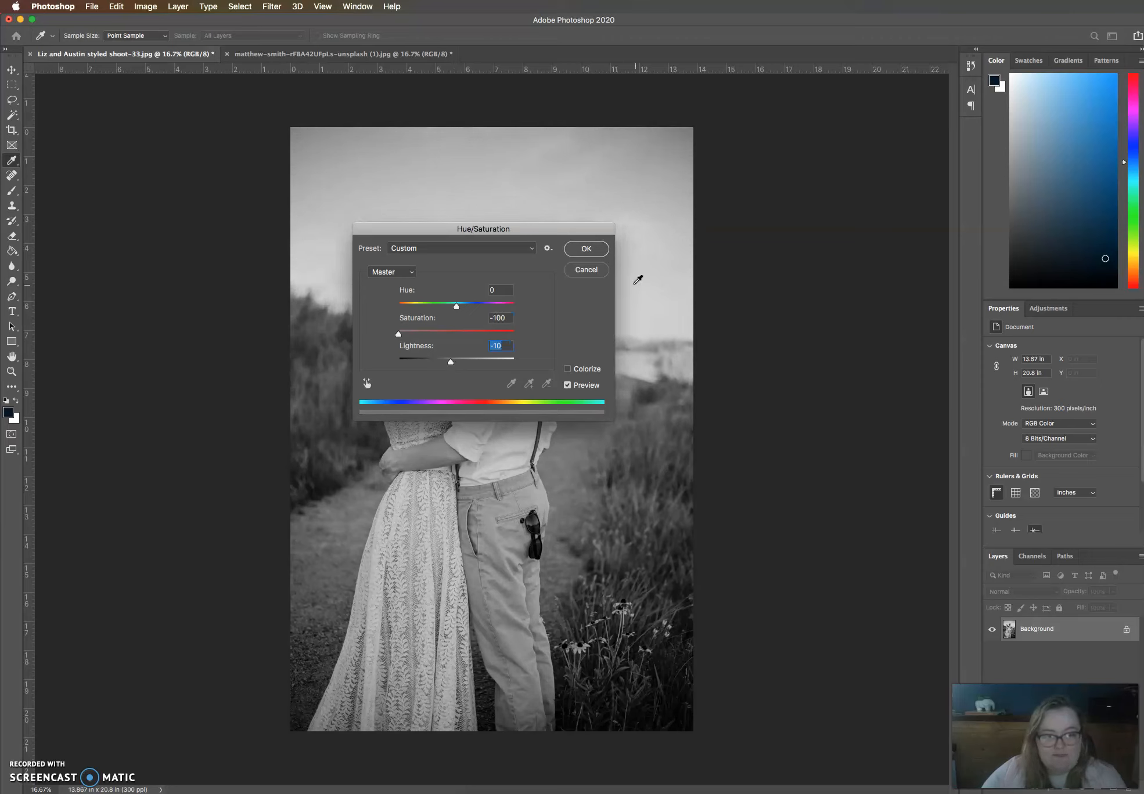
left_click(586, 249)
key("s")
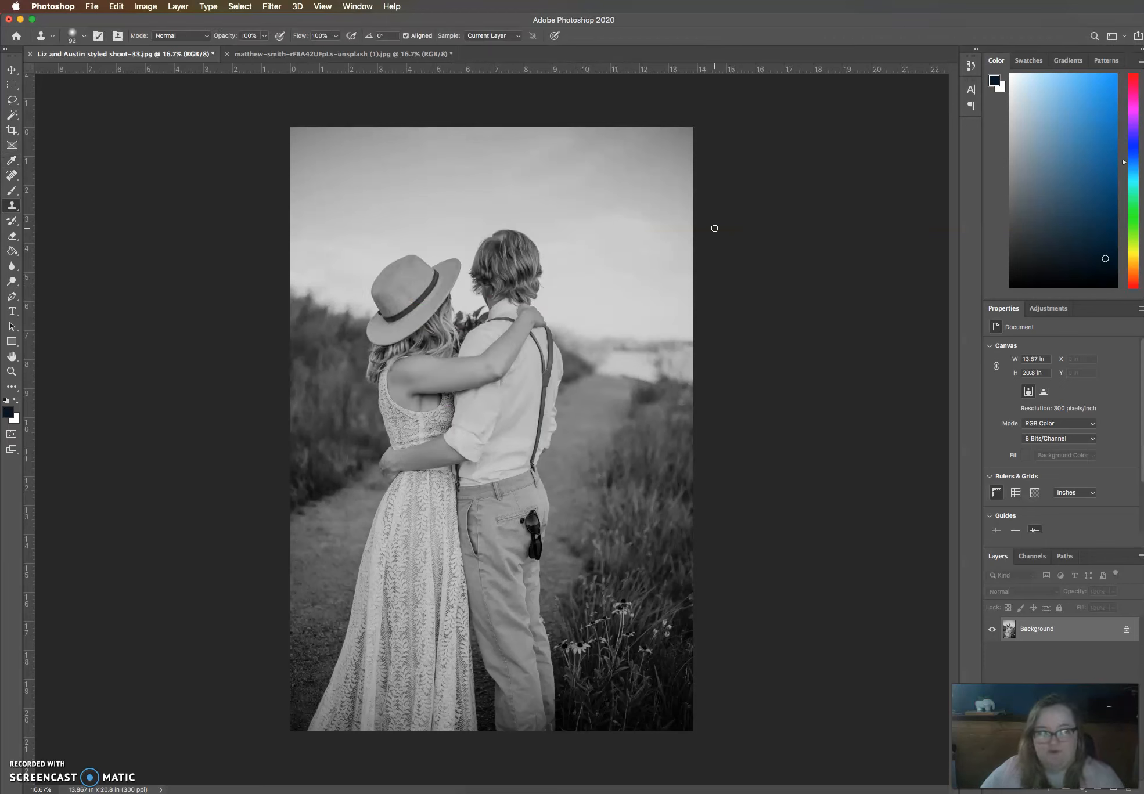
- Turn the forest river photo black and white using Hue/Saturation with Saturation -100
left_click(282, 56)
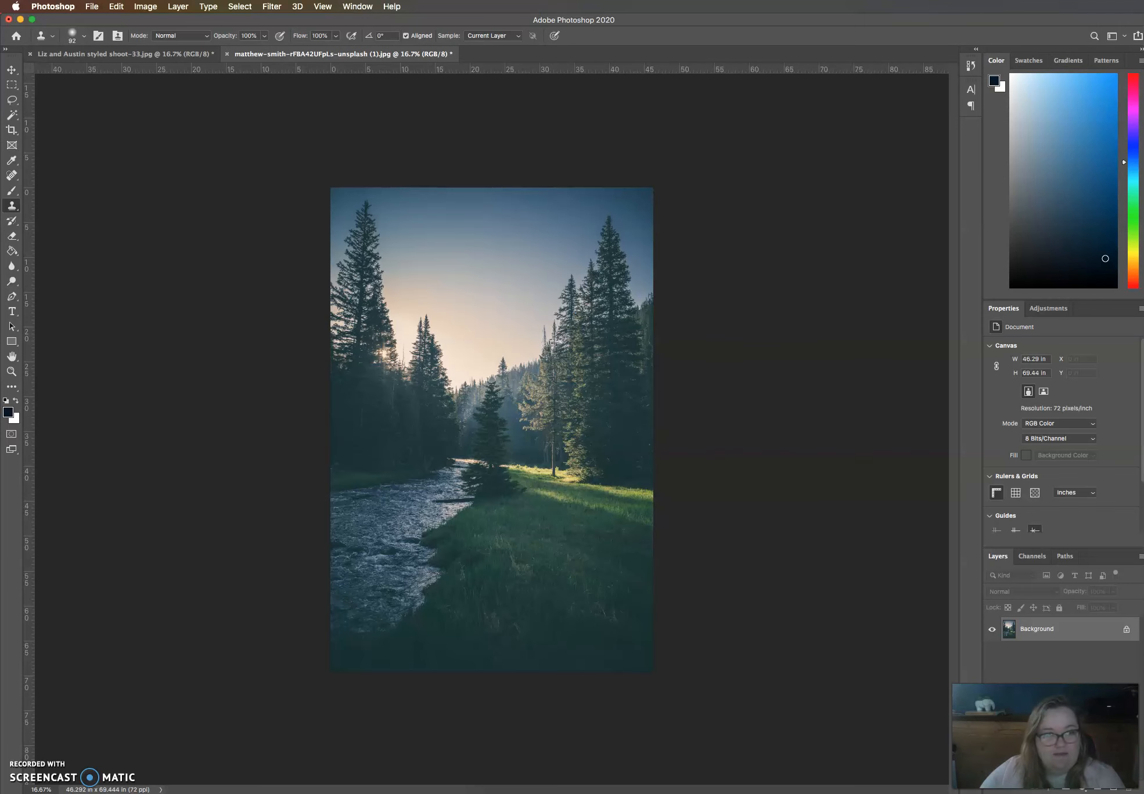
left_click(117, 6)
mouse_move(143, 10)
mouse_move(174, 38)
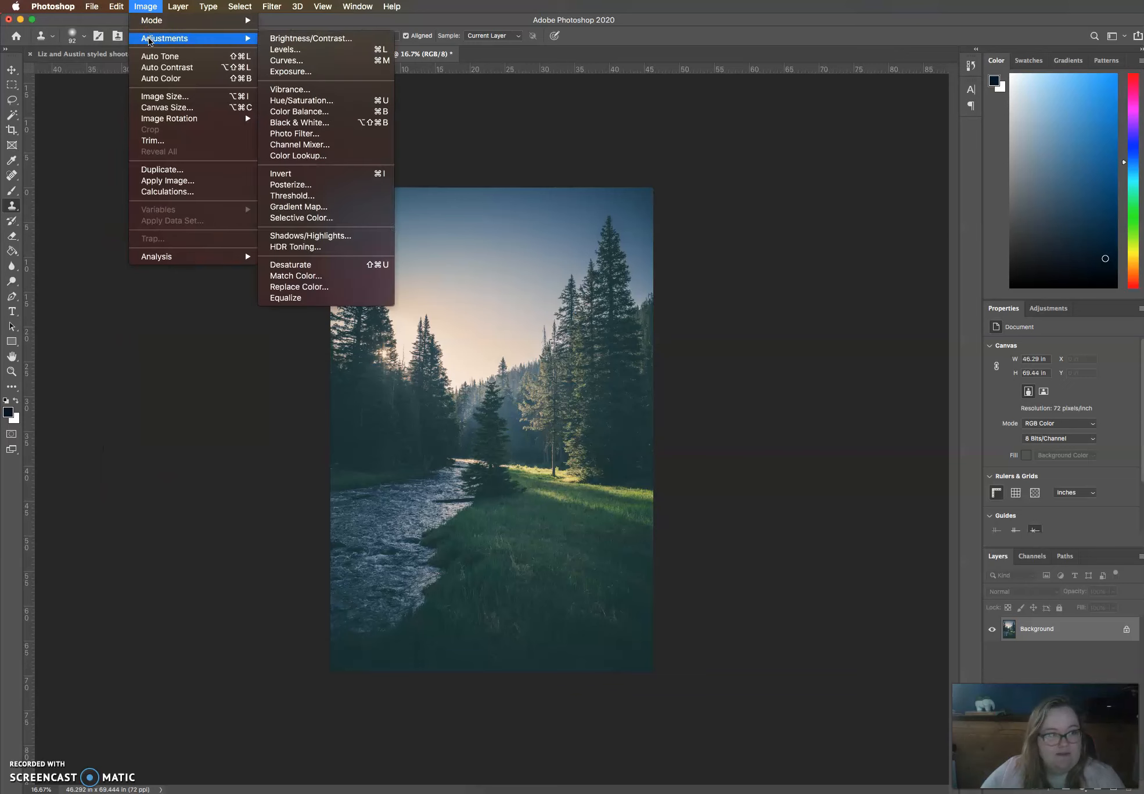
left_click(285, 102)
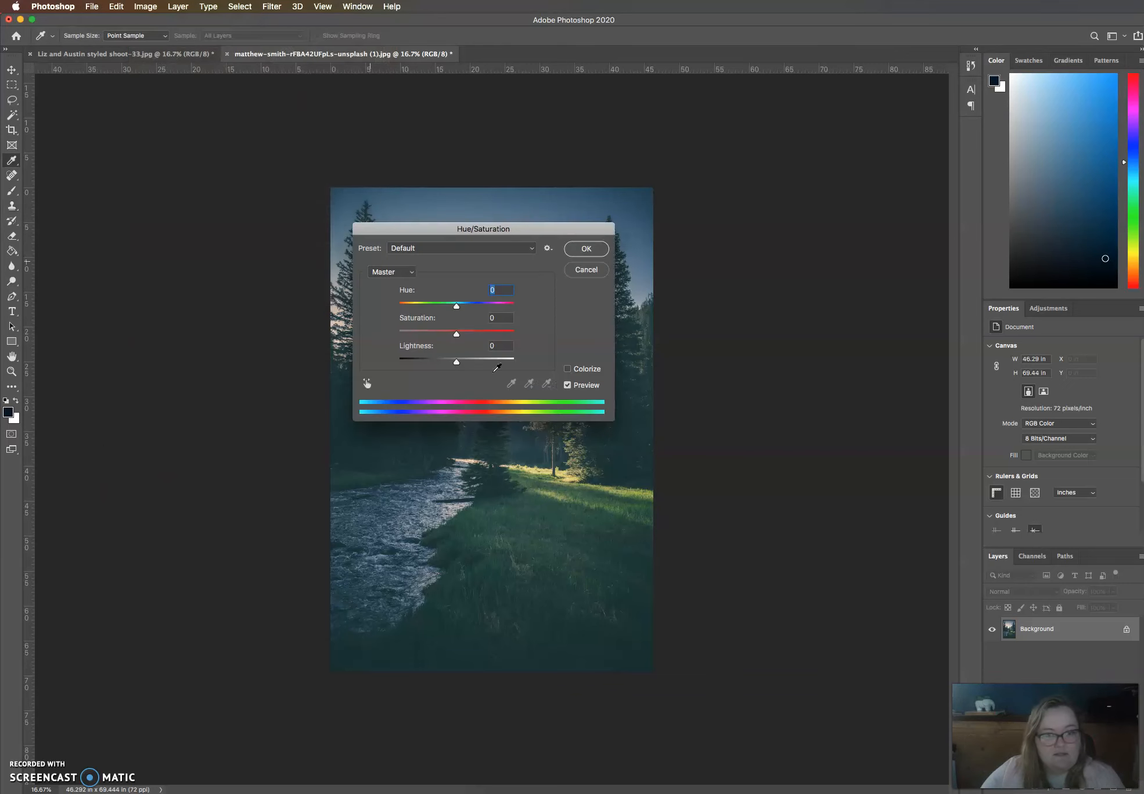
left_click_drag(457, 334, 363, 329)
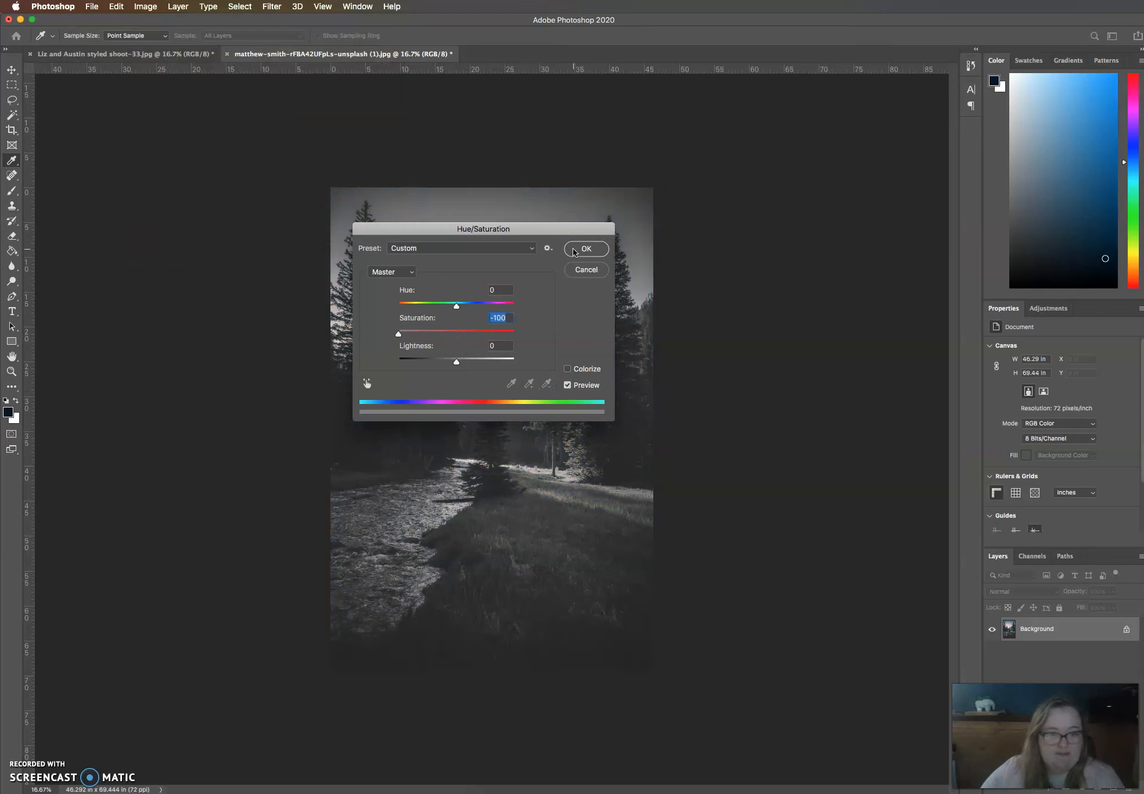
left_click(591, 248)
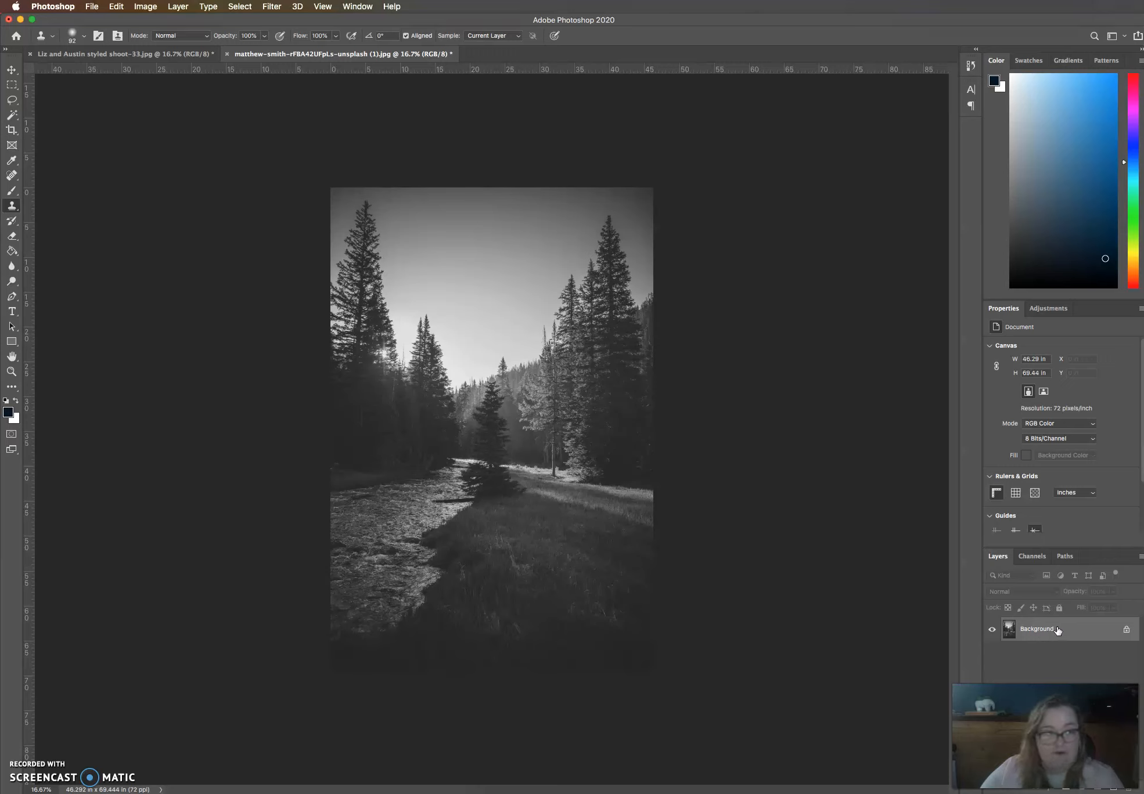
- Copy the forest photo's Background layer into the couple photo's document as a new layer
left_click_drag(1049, 627, 133, 55)
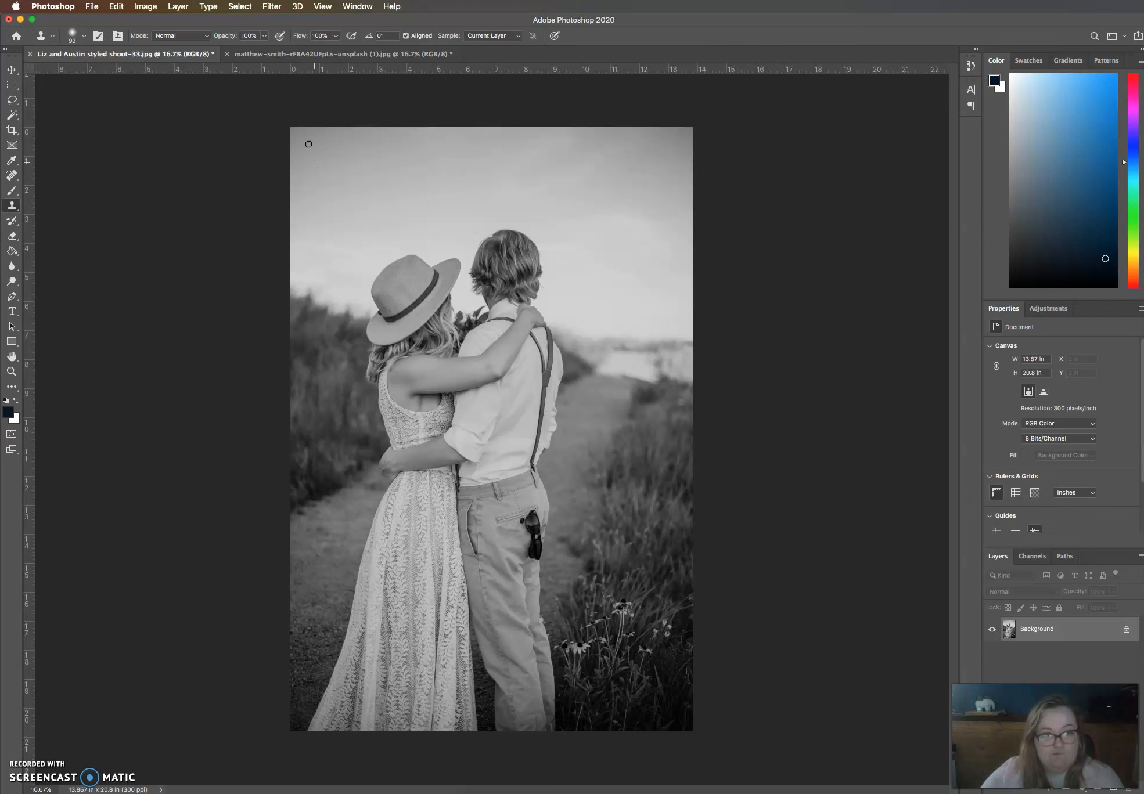
left_click(259, 54)
left_click_drag(1036, 629, 593, 437)
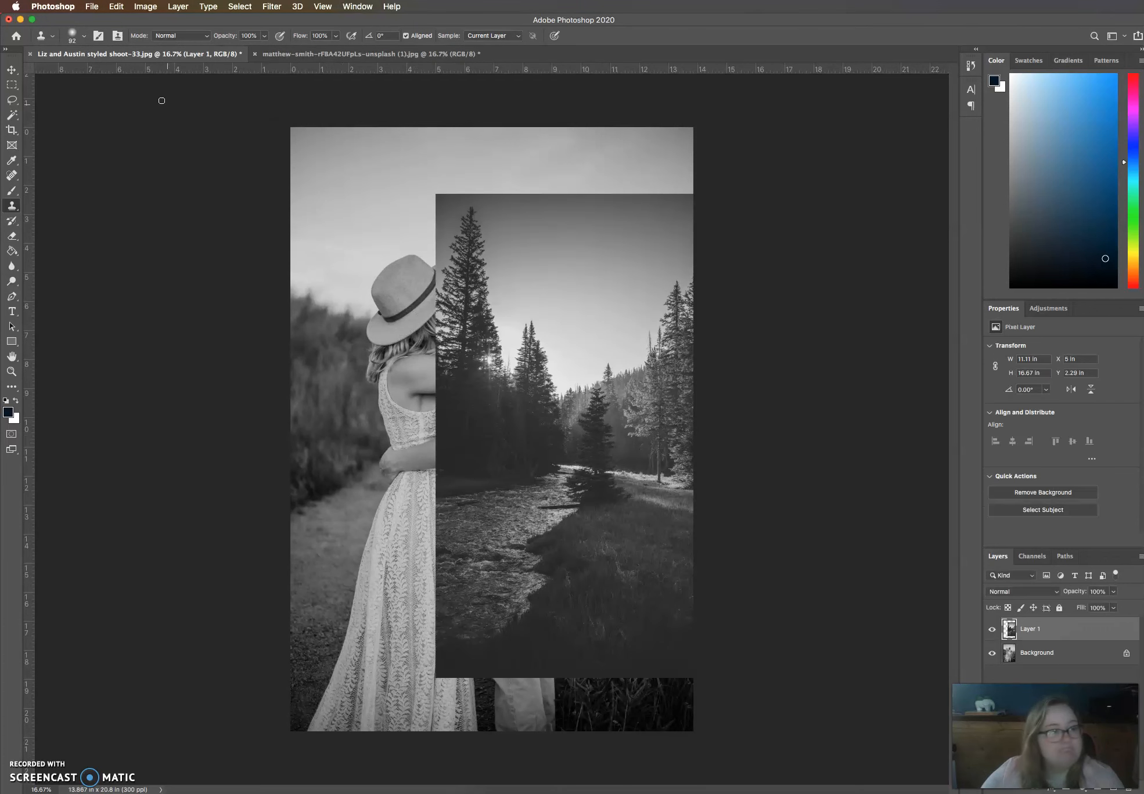
- Move the forest layer to the canvas's upper-left corner, scale it to about 125% to cover the couple photo, and deselect it
left_click(13, 72)
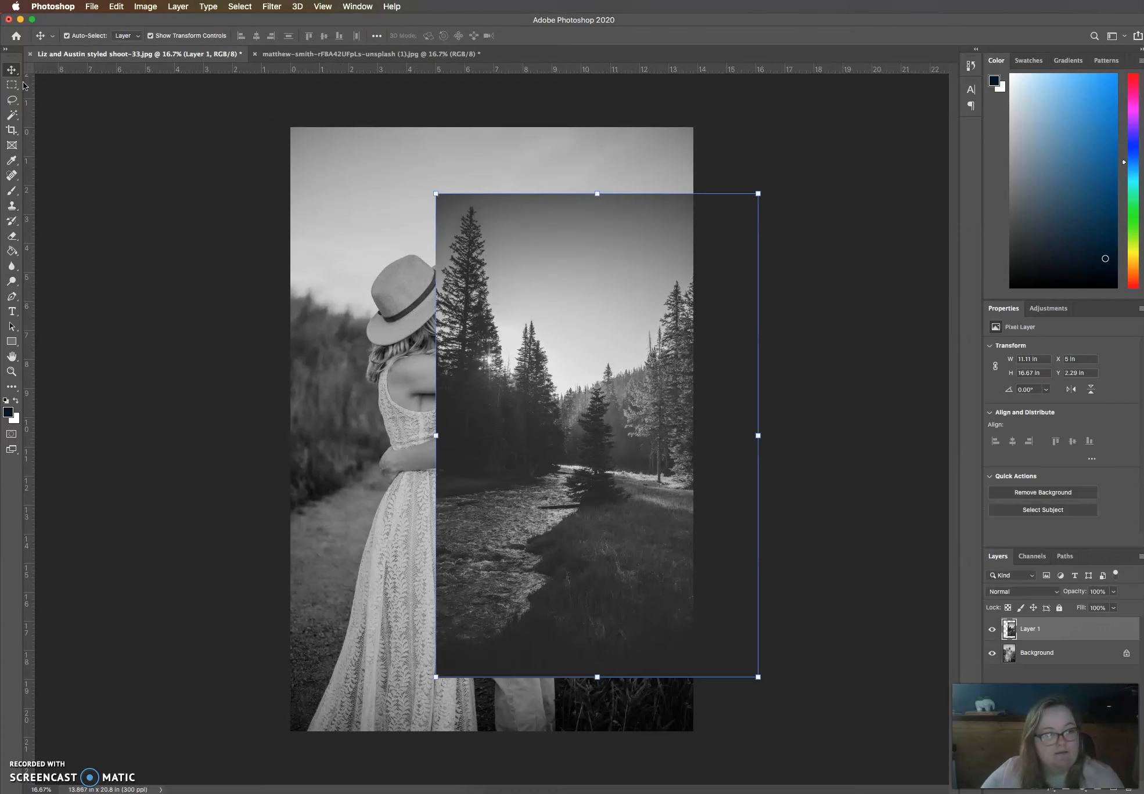
left_click_drag(525, 319, 395, 258)
left_click_drag(614, 612, 691, 739)
left_click(586, 35)
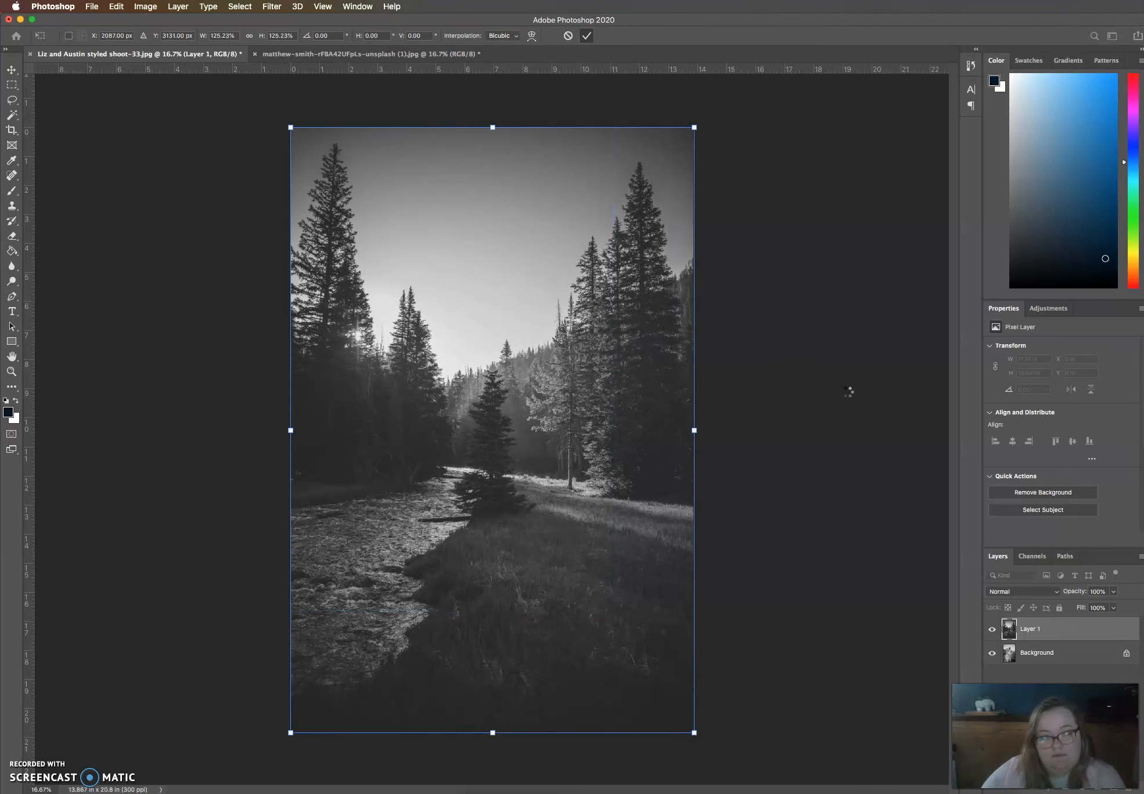
left_click(849, 392)
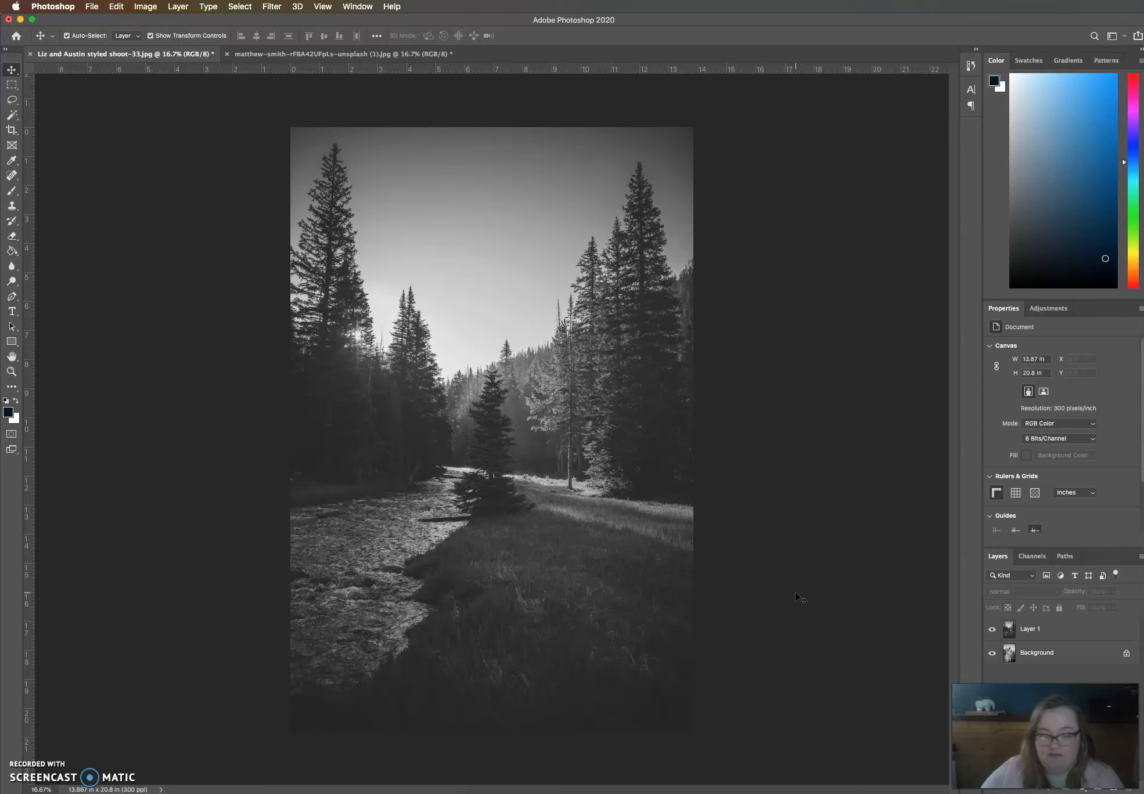
- Toggle the forest layer's visibility to compare it with the couple beneath, and set its blend mode to Overlay
left_click(991, 630)
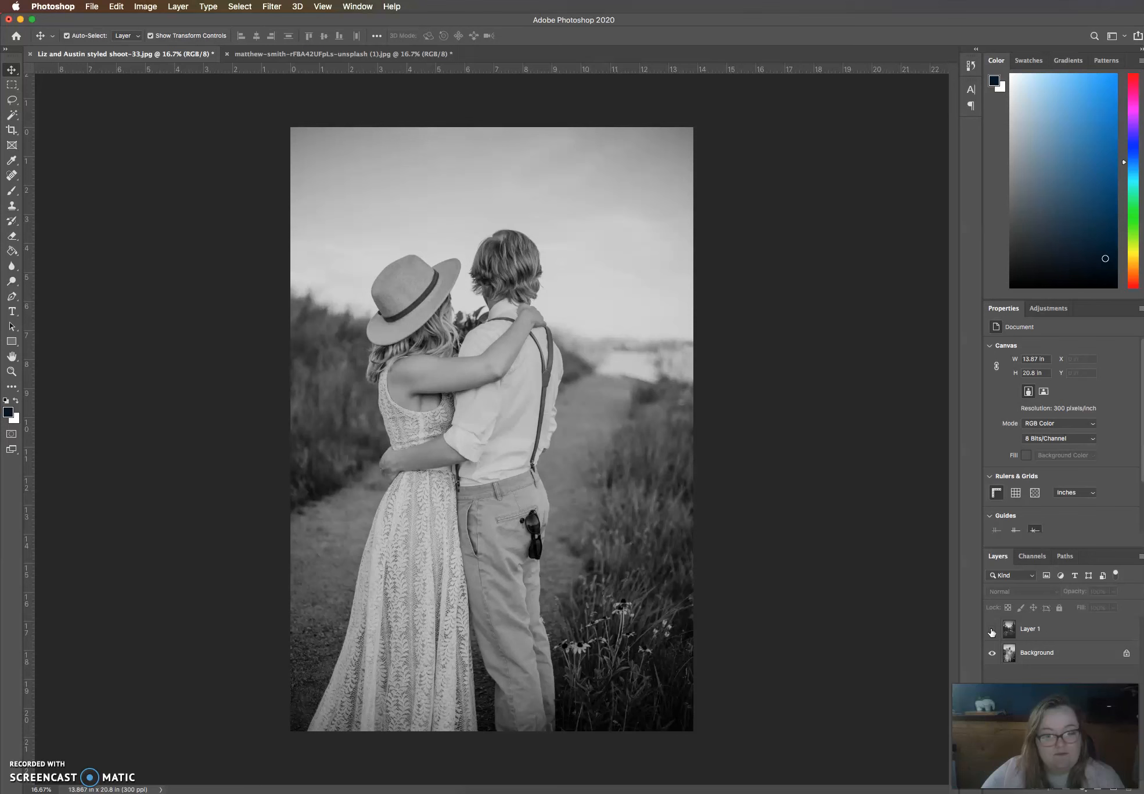
left_click(991, 631)
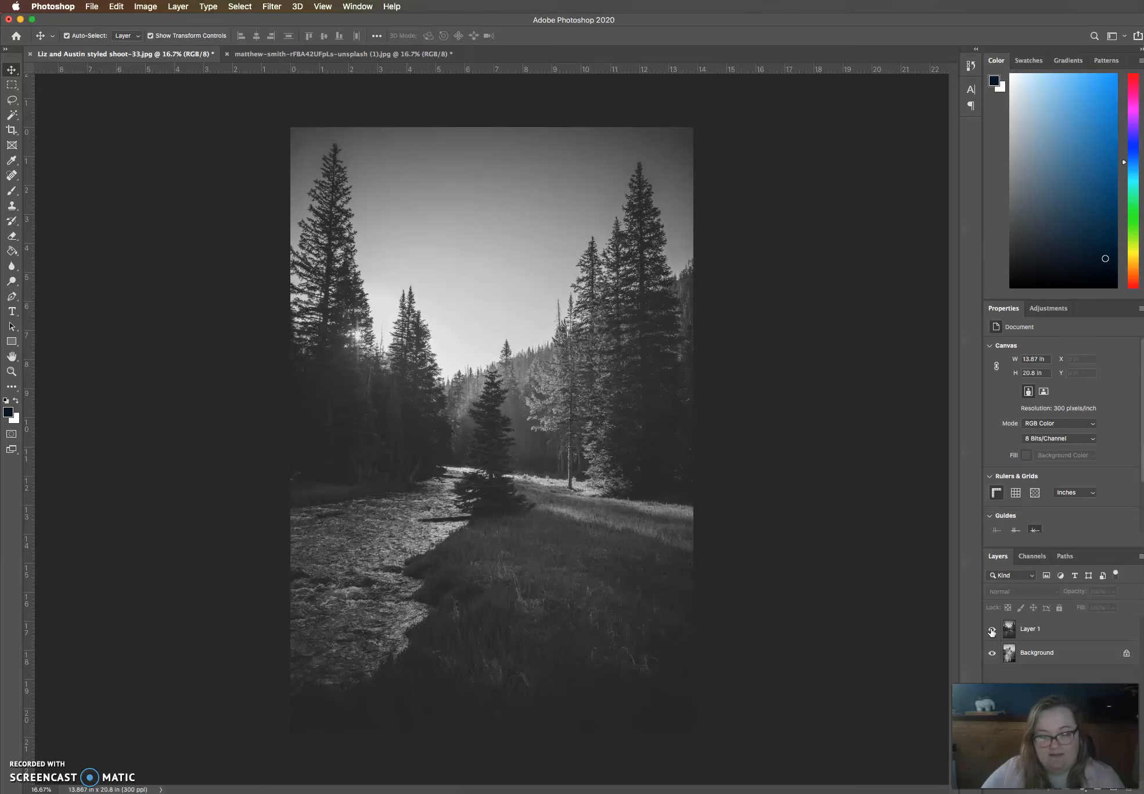
left_click(991, 631)
left_click(991, 631)
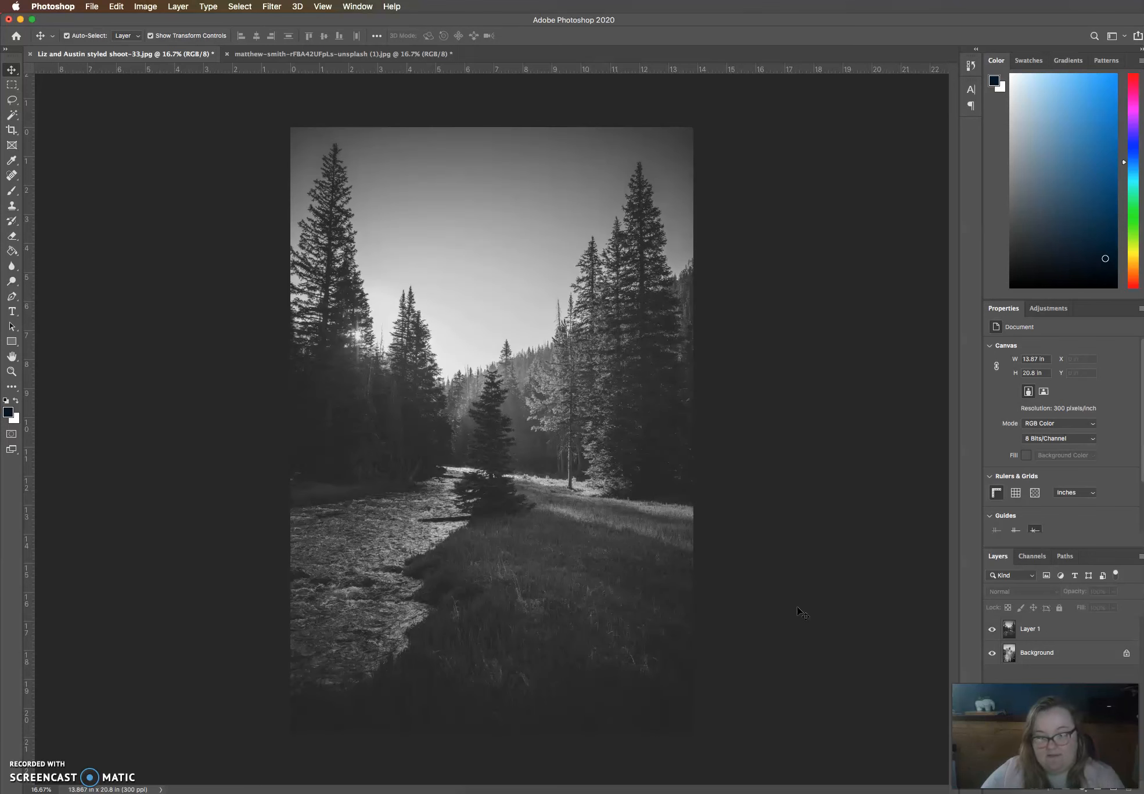
left_click(1025, 633)
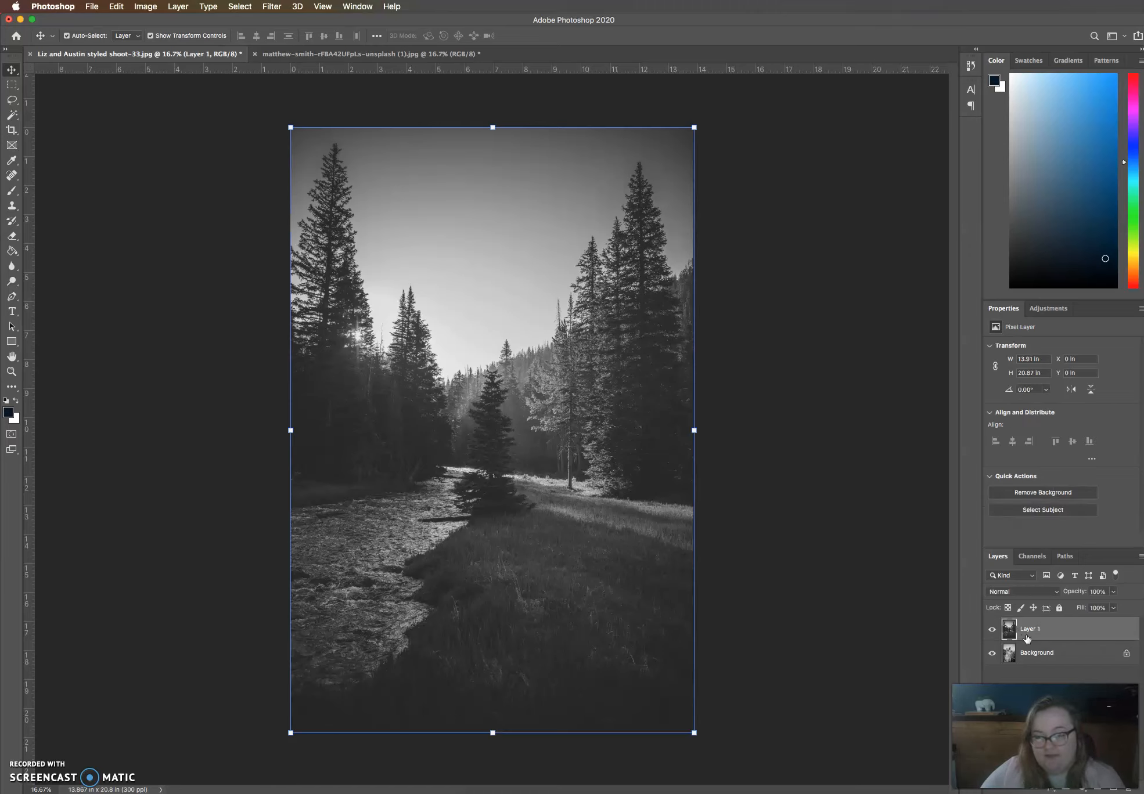
left_click(1051, 592)
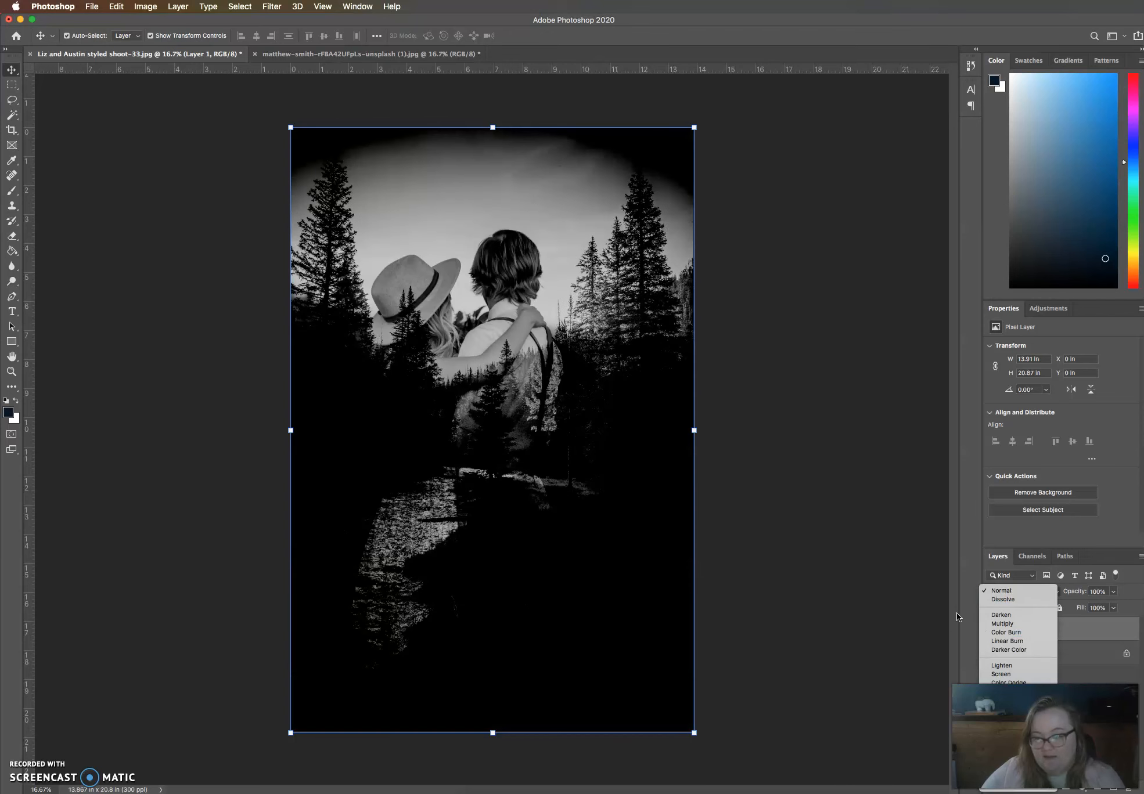
left_click(1025, 591)
left_click(1055, 596)
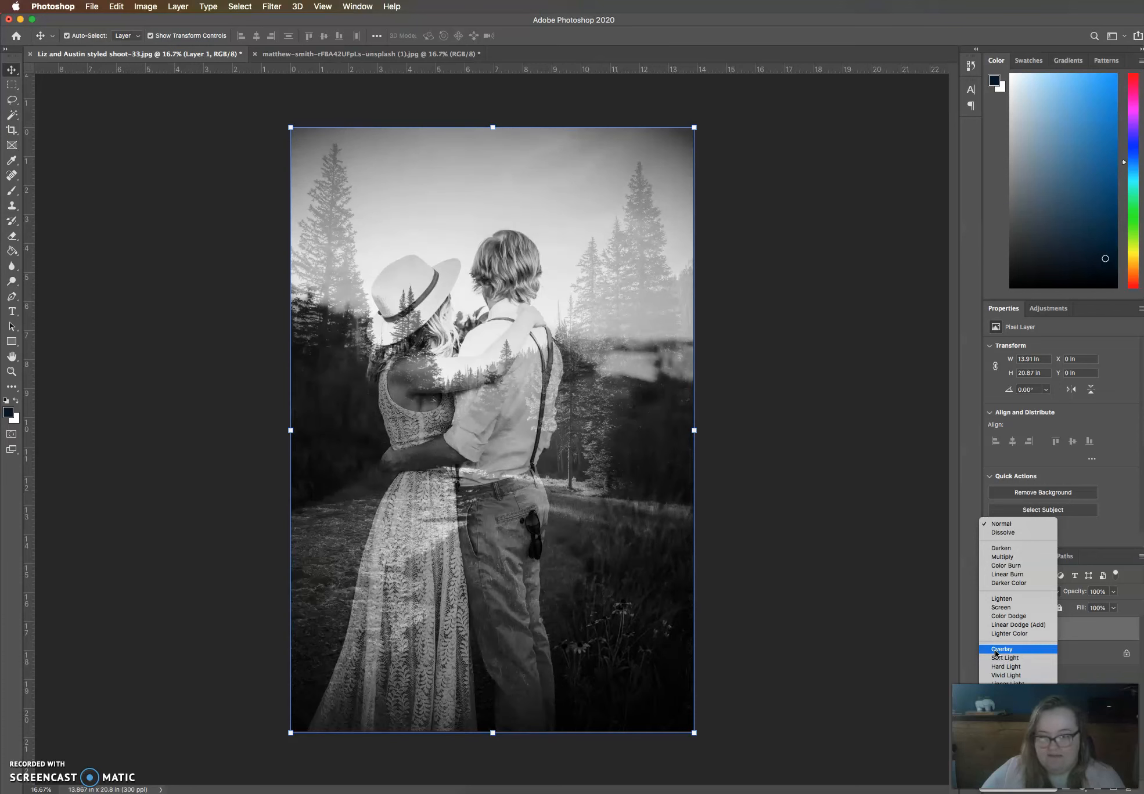
left_click(1002, 650)
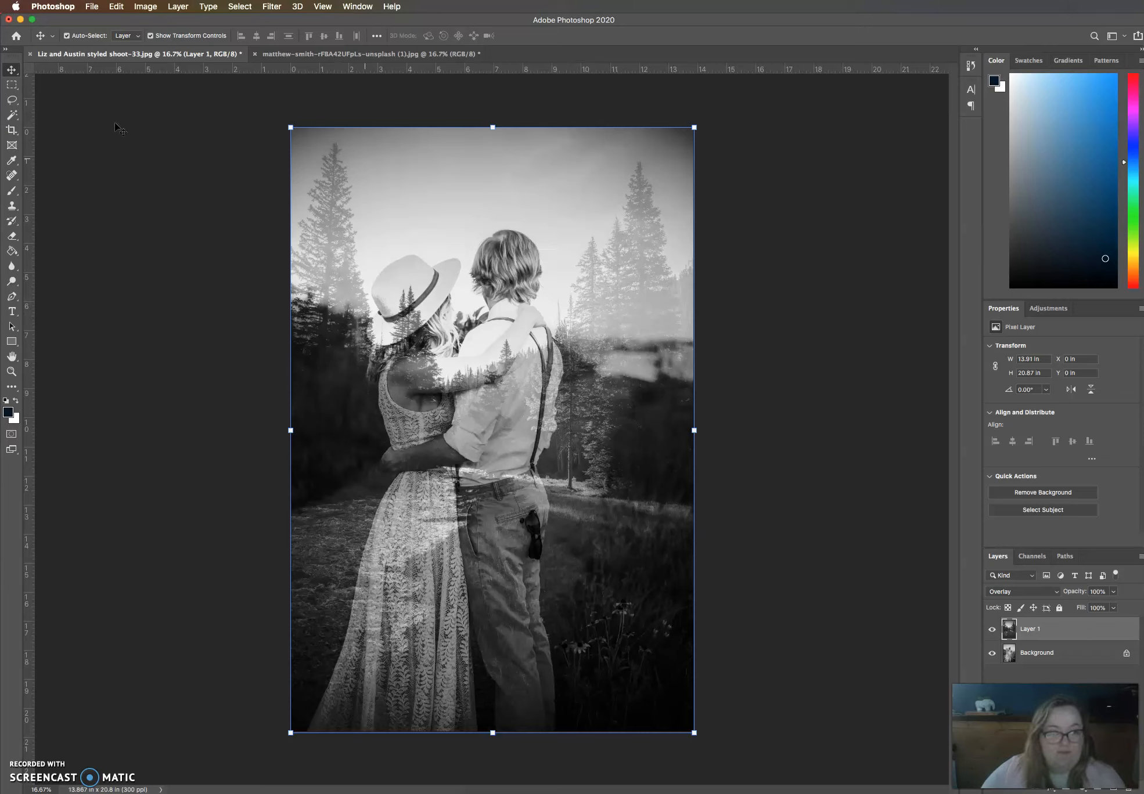
- Move the forest layer down about 2.6 in and erase its hard upper edge across the sky with a soft 1040 px Eraser
left_click_drag(523, 178, 529, 255)
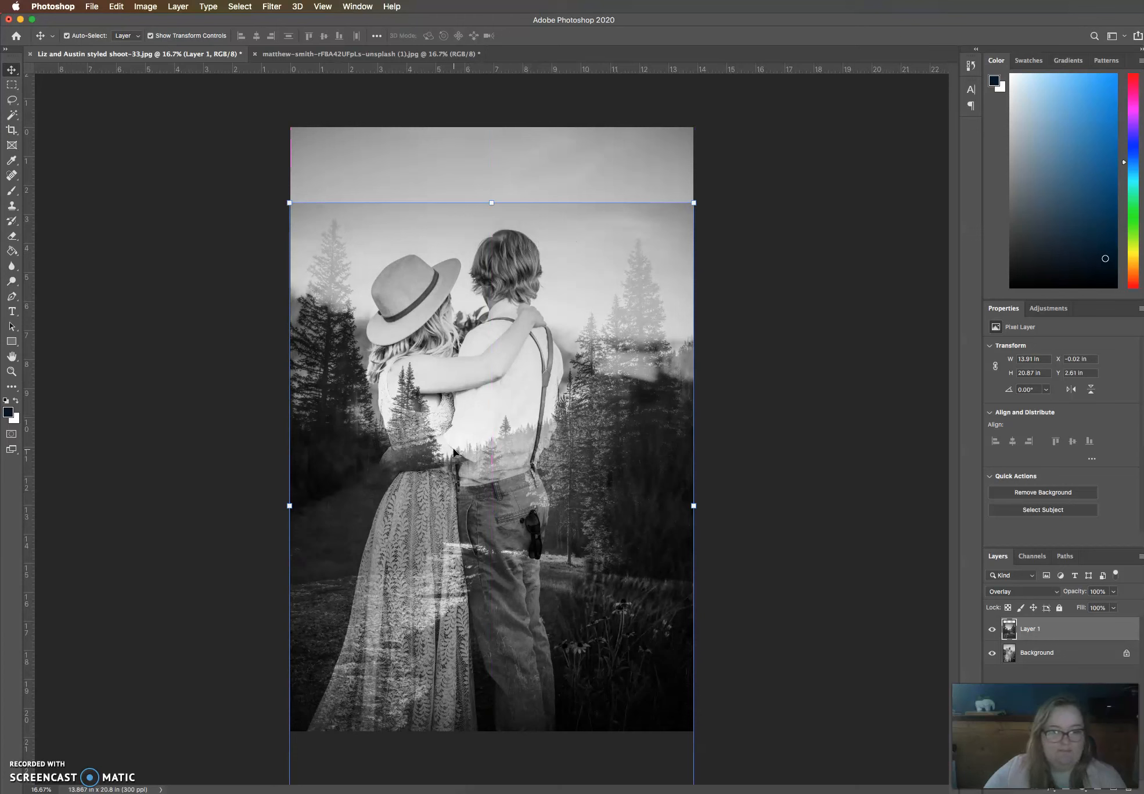
left_click(205, 122)
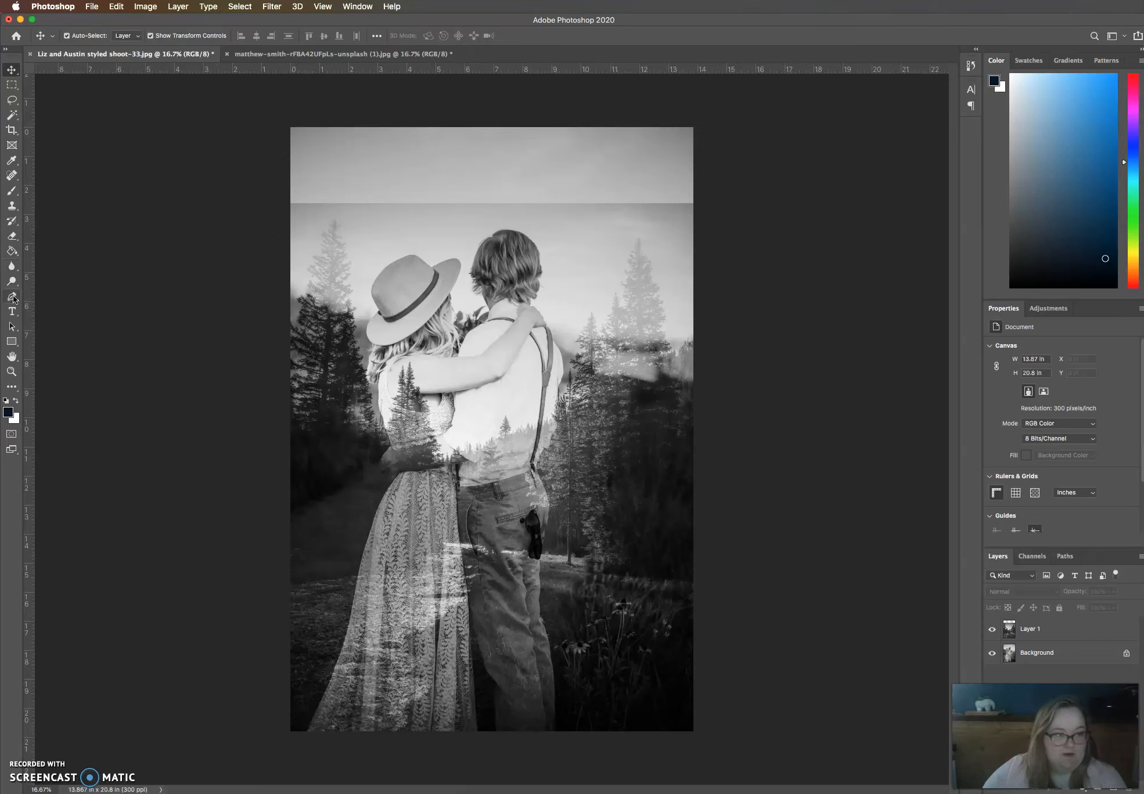
left_click(13, 237)
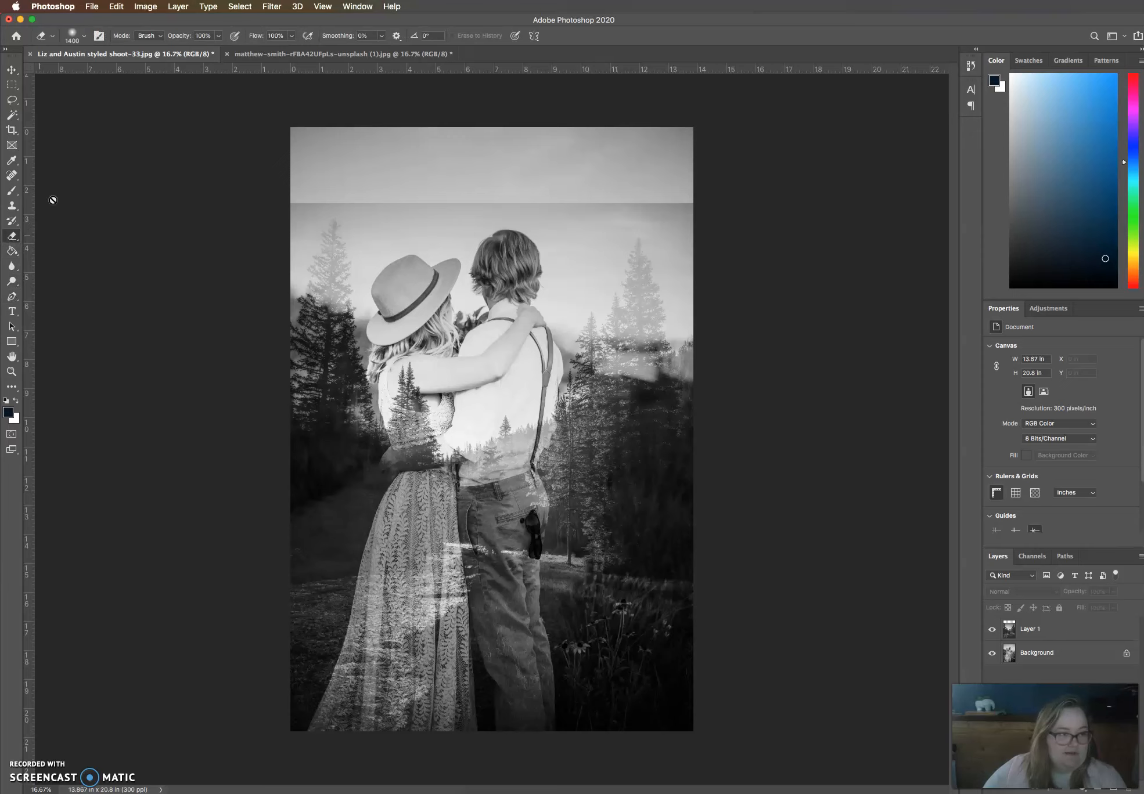
left_click(84, 37)
left_click_drag(134, 72, 131, 73)
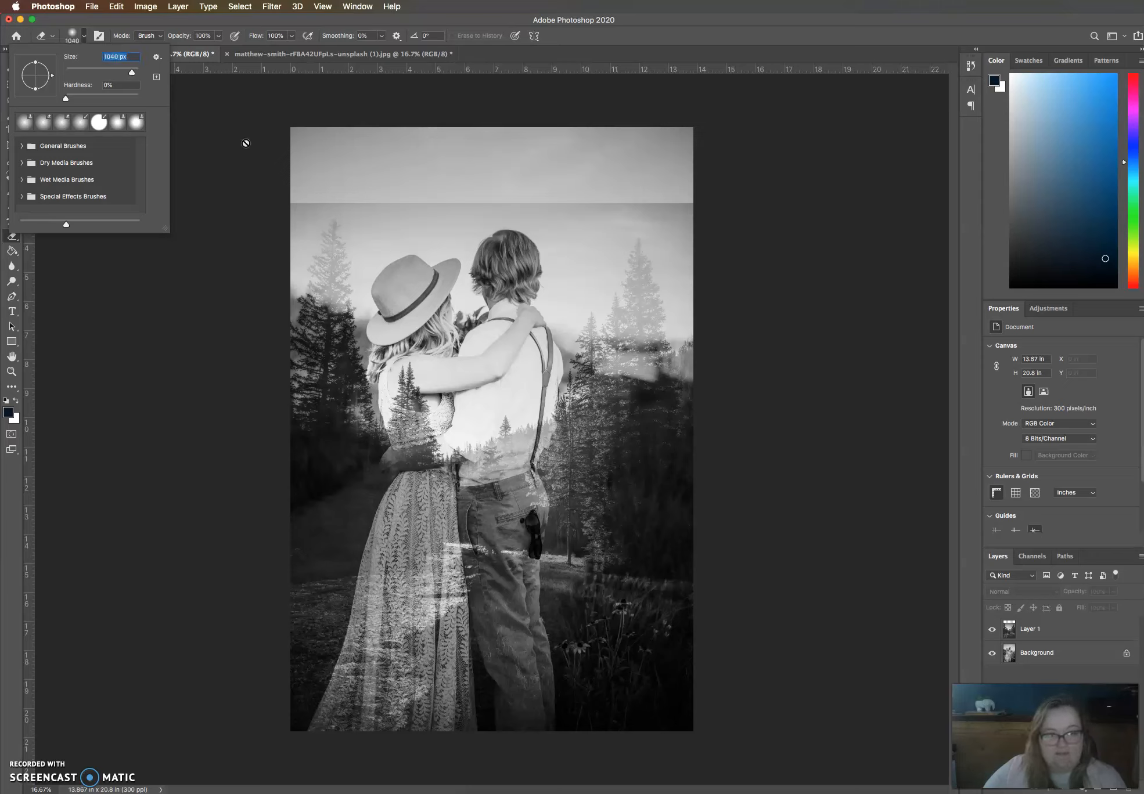
left_click(1035, 631)
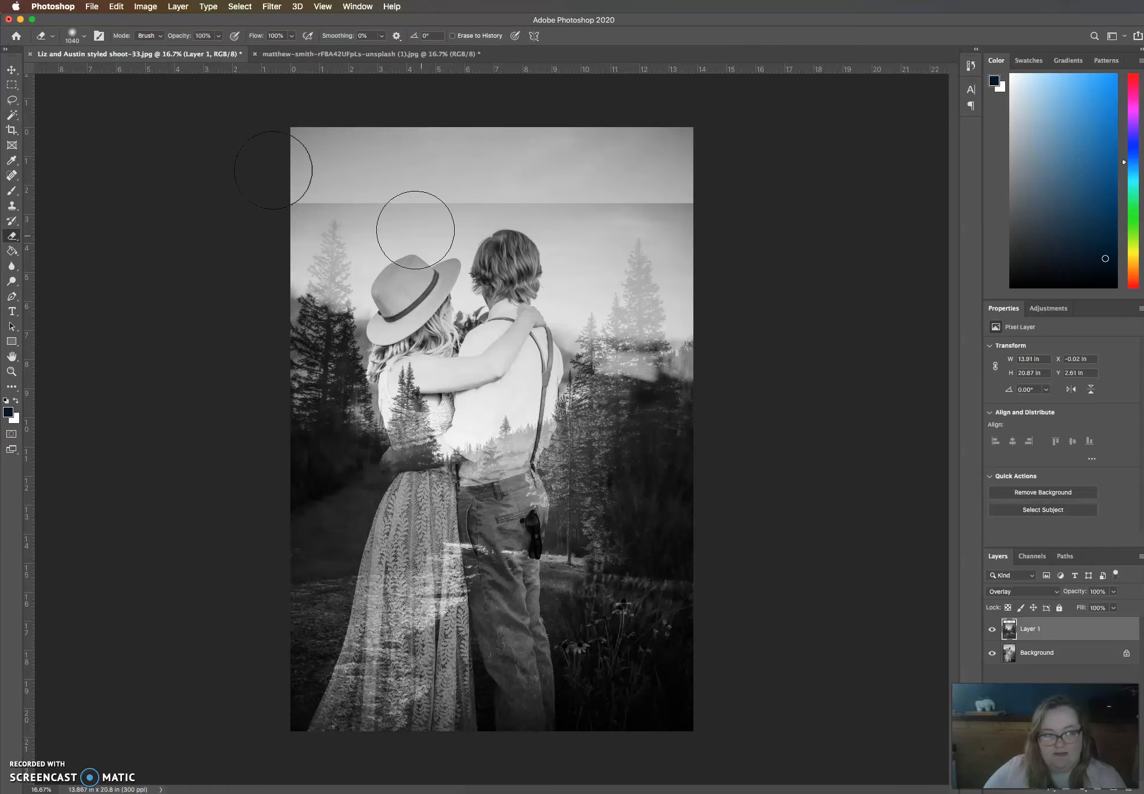
mouse_move(289, 185)
left_mouse_down()
mouse_move(395, 180)
mouse_move(307, 171)
mouse_move(496, 184)
left_mouse_up()
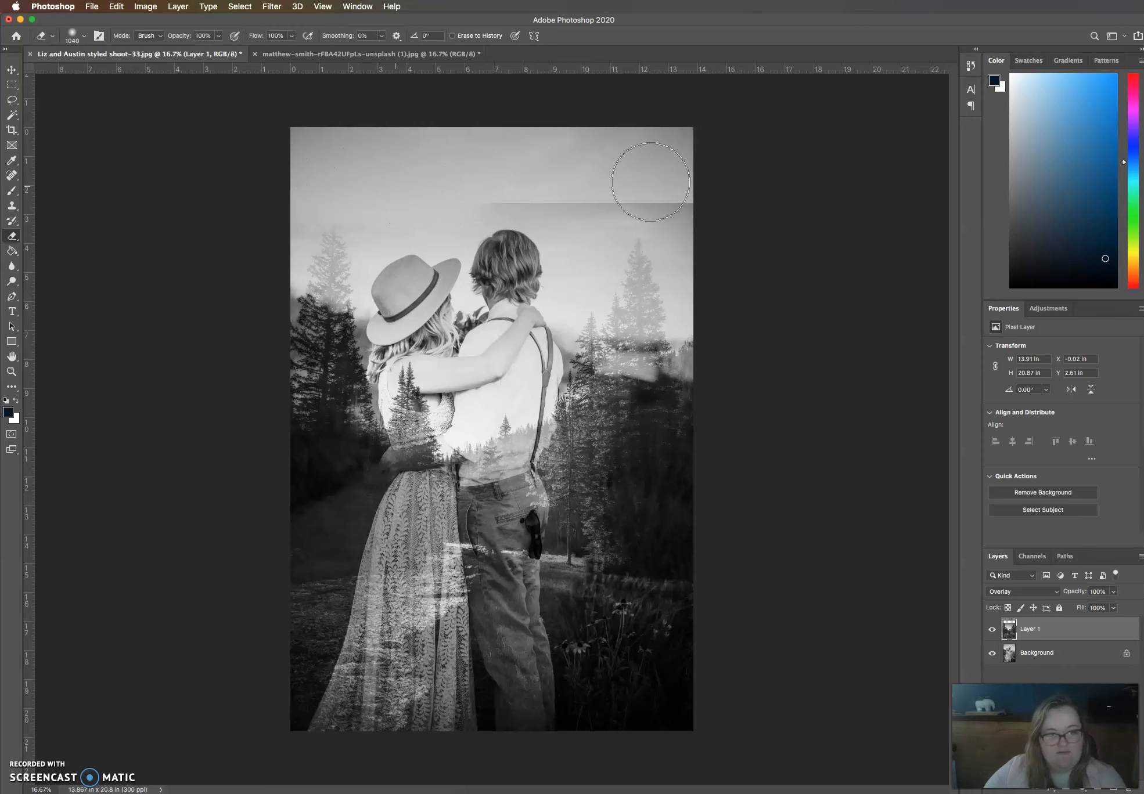
mouse_move(684, 179)
left_mouse_down()
mouse_move(597, 188)
mouse_move(544, 176)
mouse_move(634, 173)
mouse_move(328, 154)
mouse_move(445, 155)
mouse_move(675, 174)
mouse_move(331, 157)
left_mouse_up()
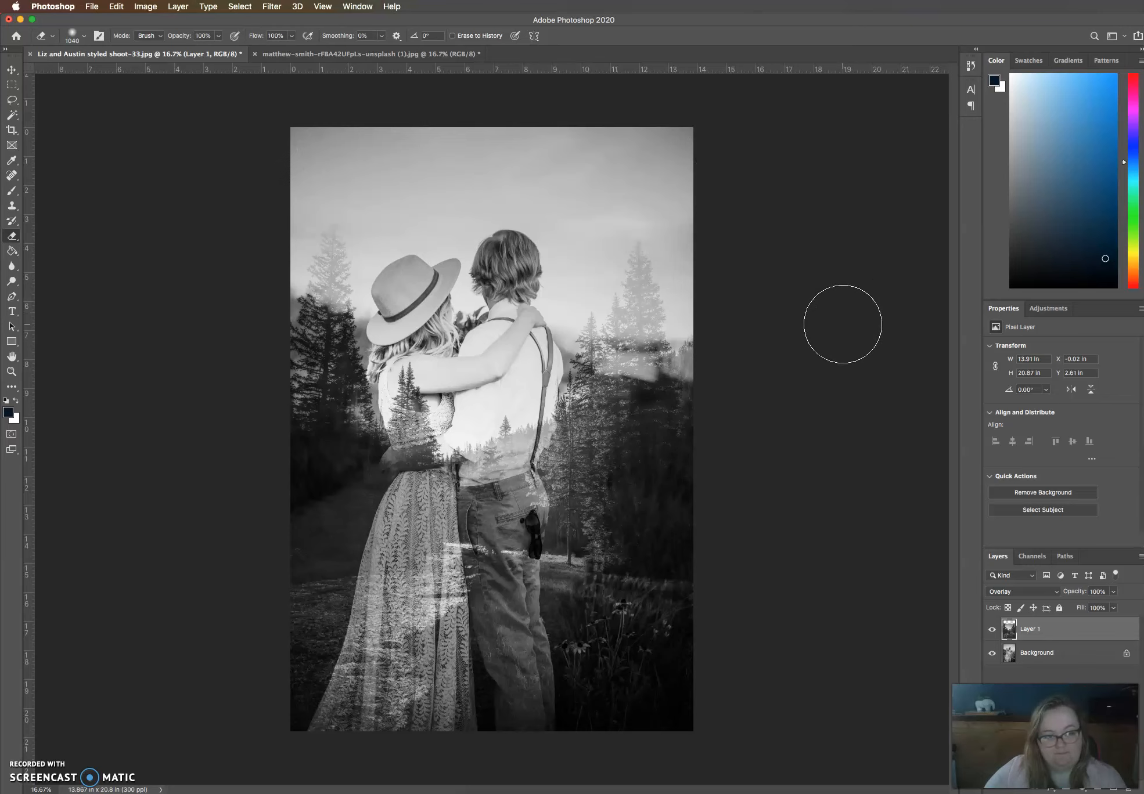
- Erase the forest layer over the couple's upper bodies, around the woman's hair and arm and the man's shirt
left_click(13, 118)
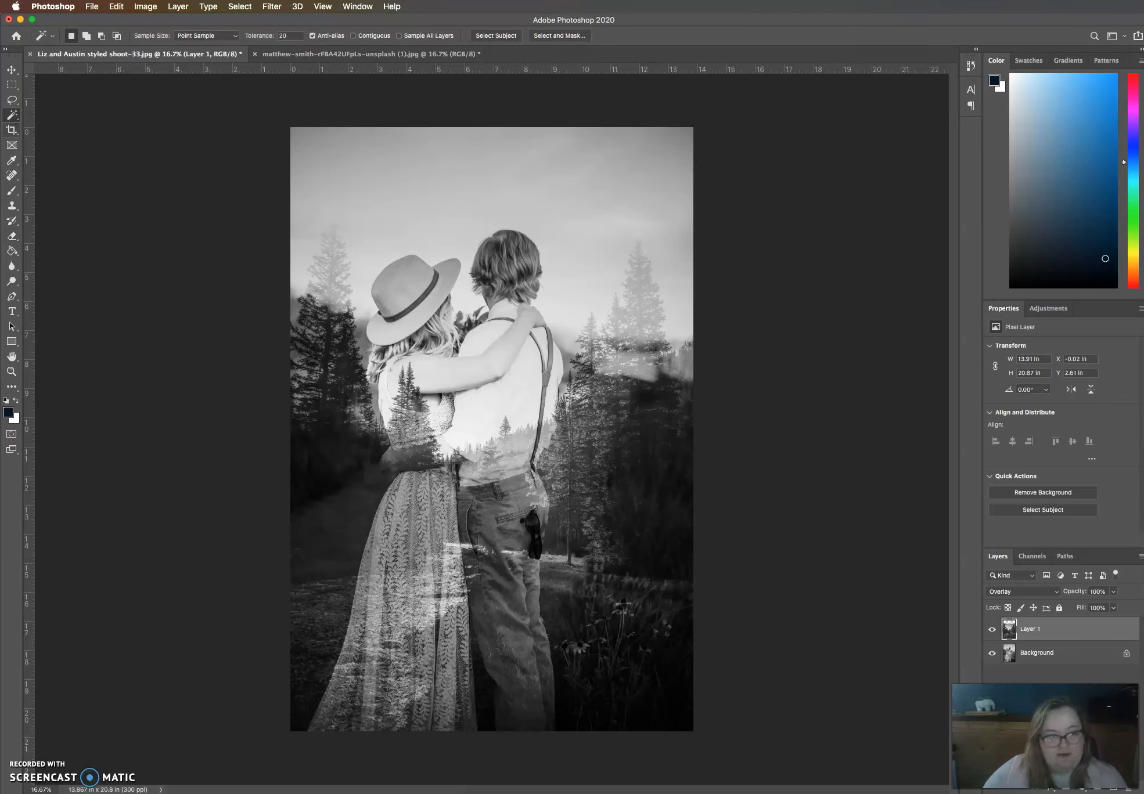
left_click(12, 235)
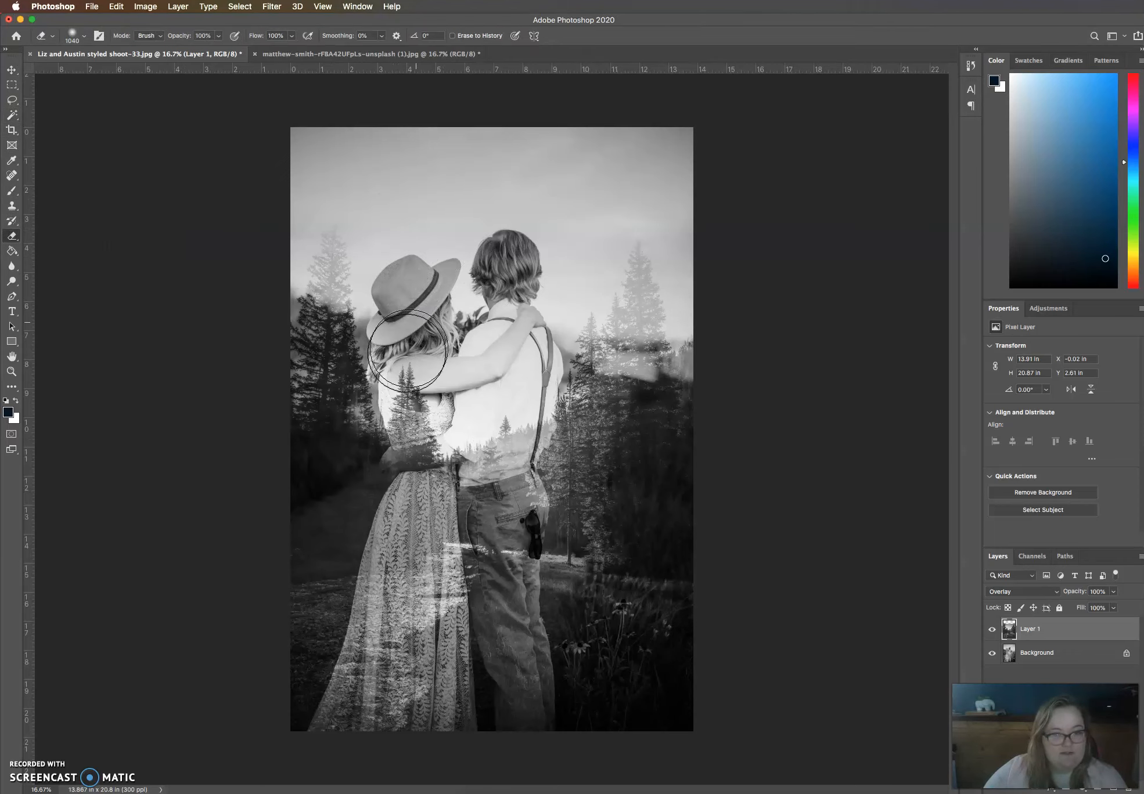
mouse_move(418, 316)
left_mouse_down()
mouse_move(474, 407)
mouse_move(496, 365)
mouse_move(523, 390)
mouse_move(530, 378)
mouse_move(473, 254)
mouse_move(540, 263)
mouse_move(531, 308)
mouse_move(507, 319)
mouse_move(566, 241)
left_mouse_up()
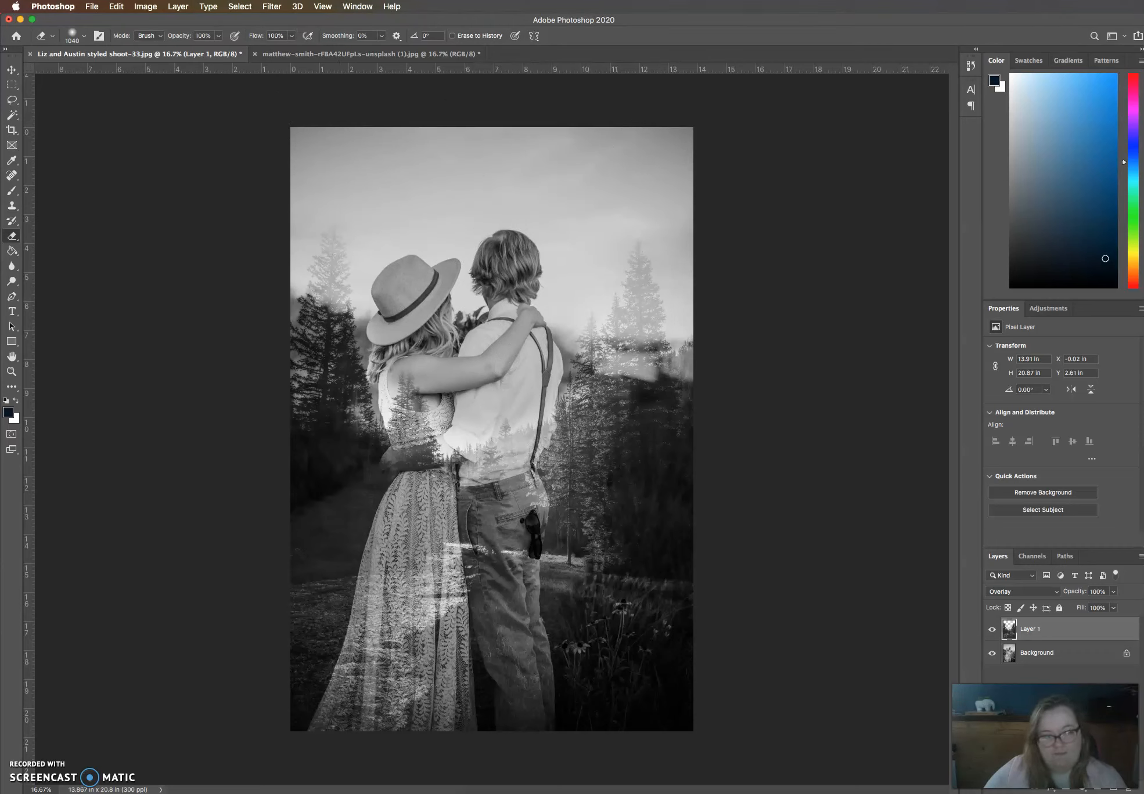
- Undo the last erasing of the forest layer over the couple's upper bodies
left_click(119, 7)
left_click(118, 20)
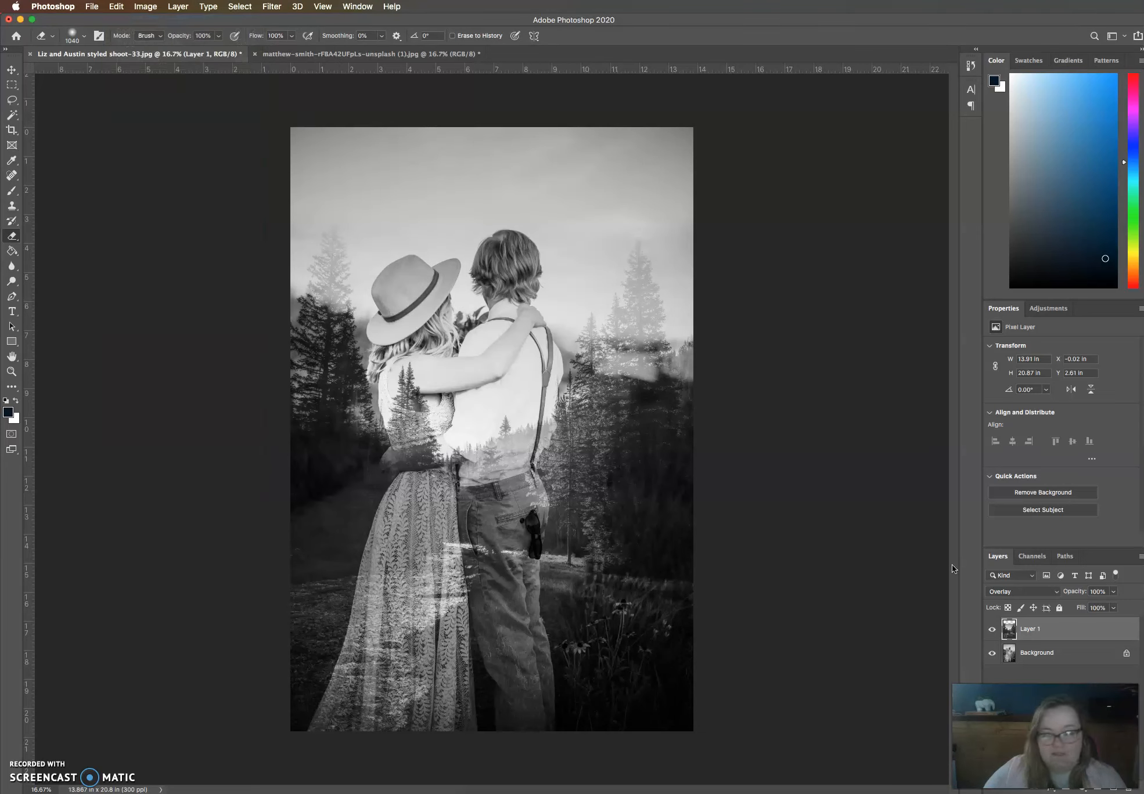
- Try reducing the forest layer's opacity to around 68% and 77%, and set it back to 100%
left_click(1114, 592)
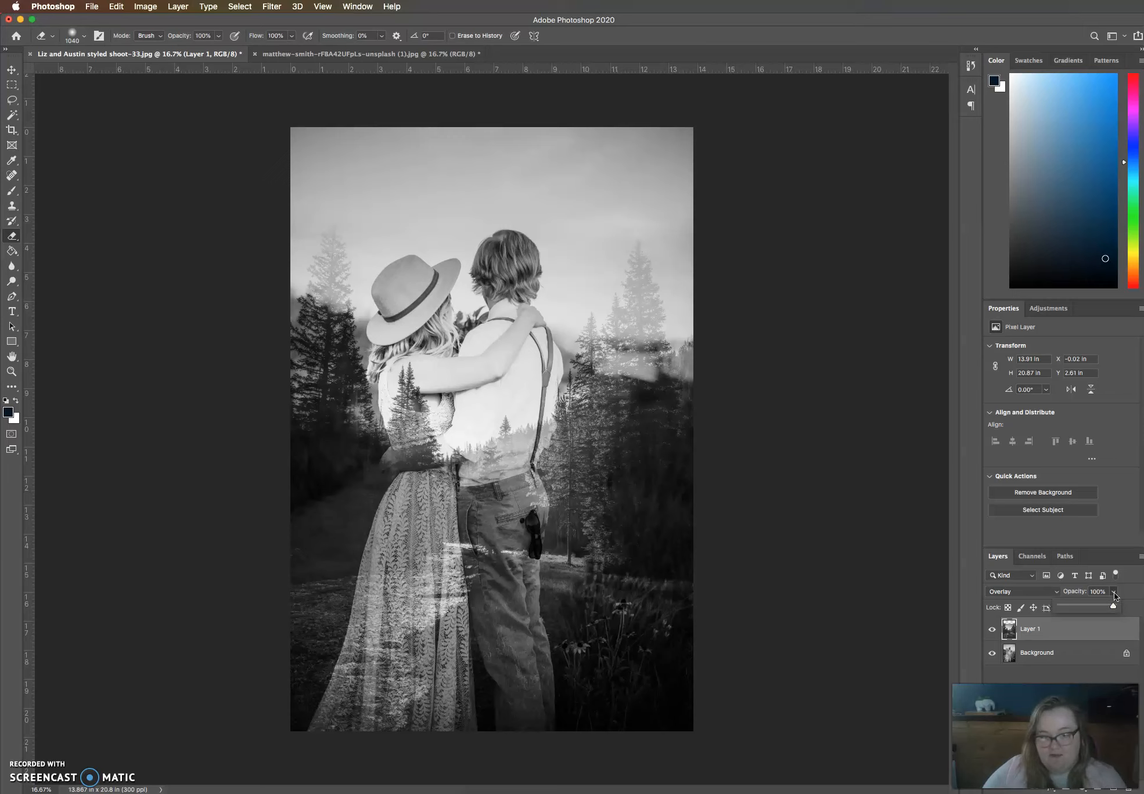
left_click_drag(1112, 605, 1104, 605)
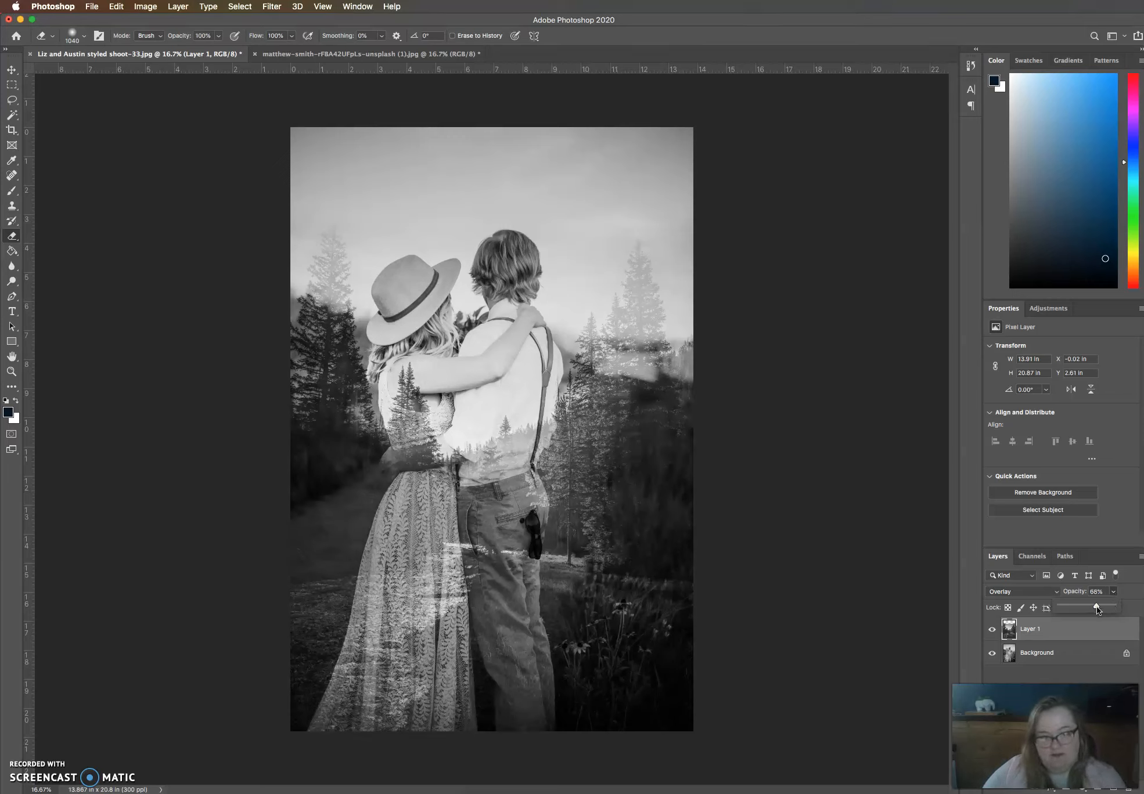
left_click_drag(1096, 606, 1093, 607)
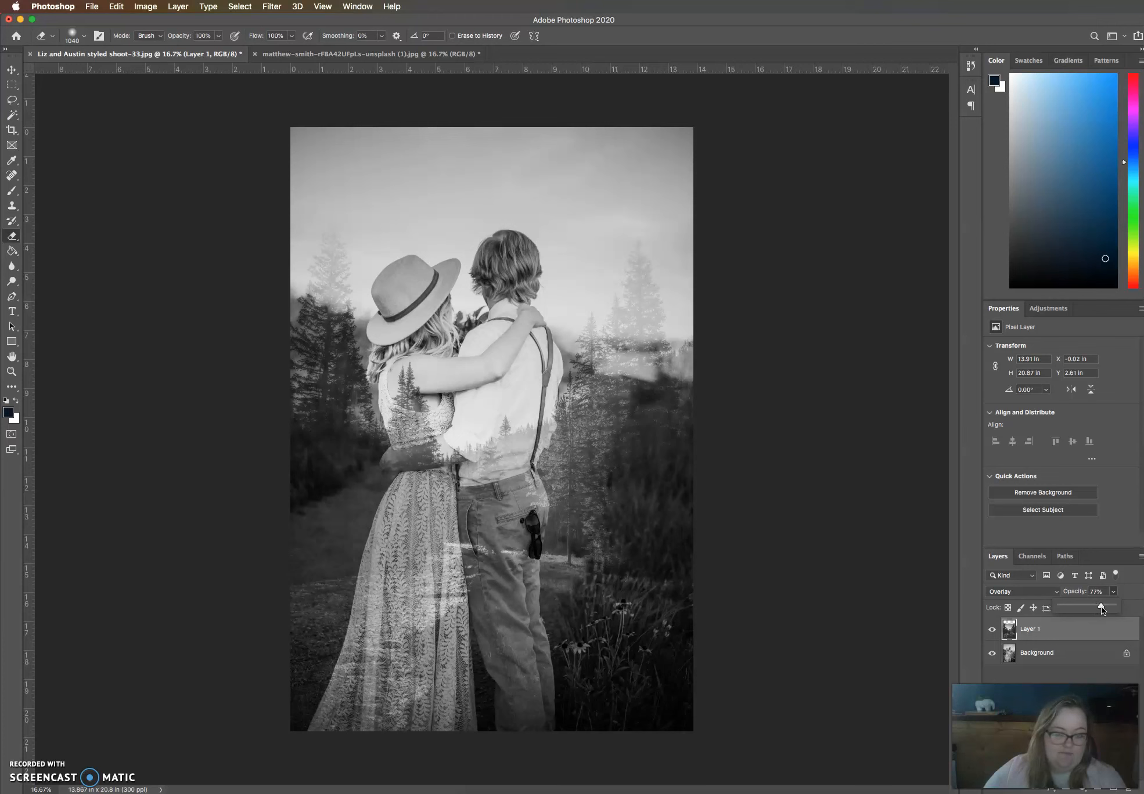
left_click_drag(1101, 605, 1119, 607)
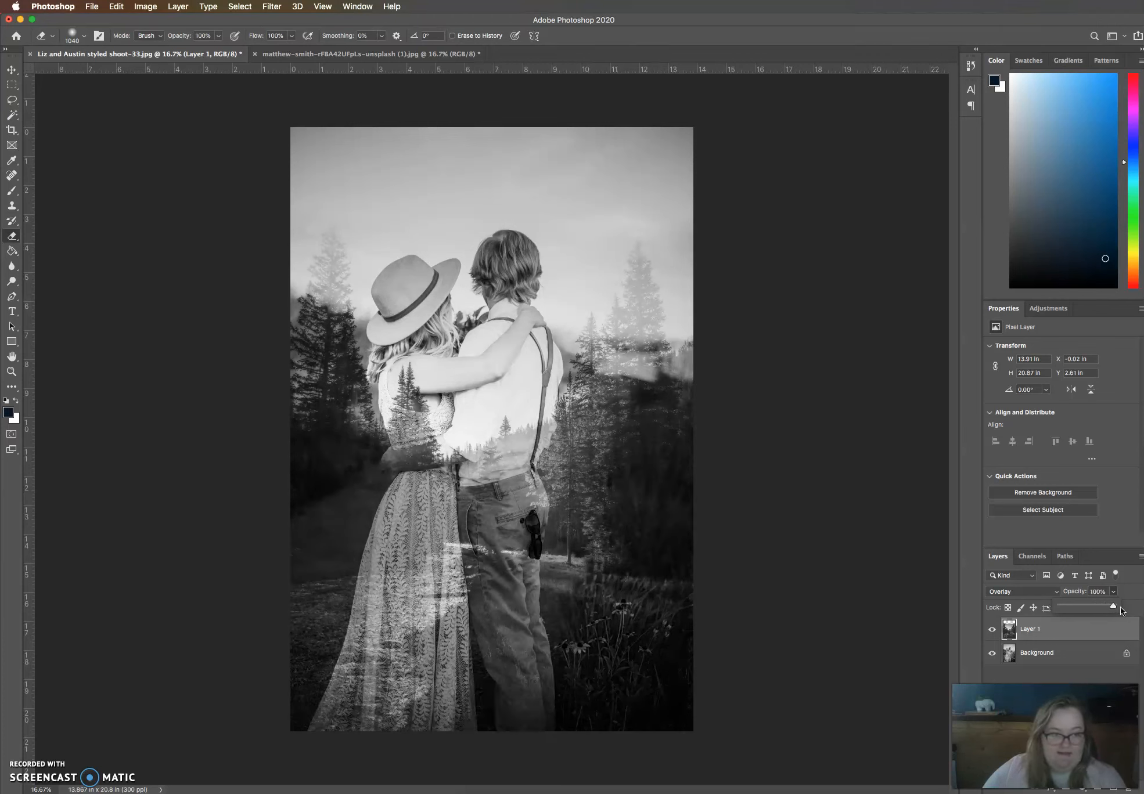
- Select the forest layer's bright sky areas with the Magic Wand at tolerance 20, delete them from the layer, and deselect
left_click(19, 119)
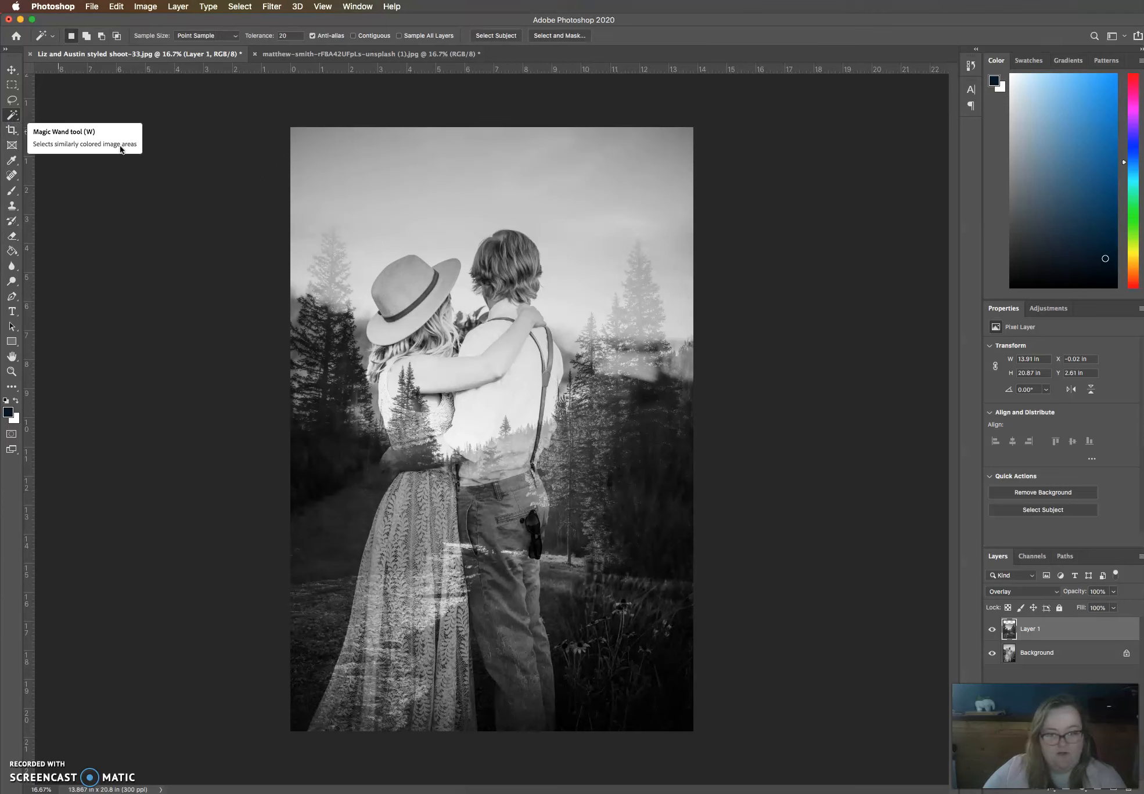
left_click(469, 287)
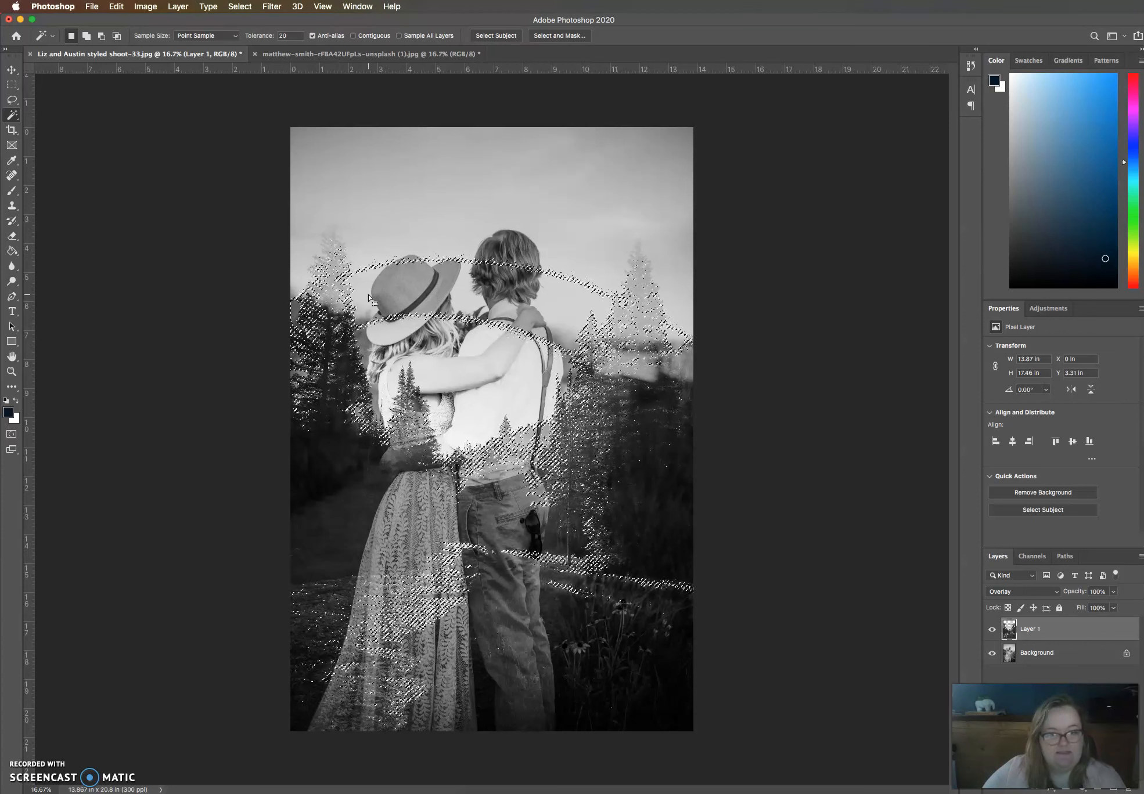
left_click(475, 379)
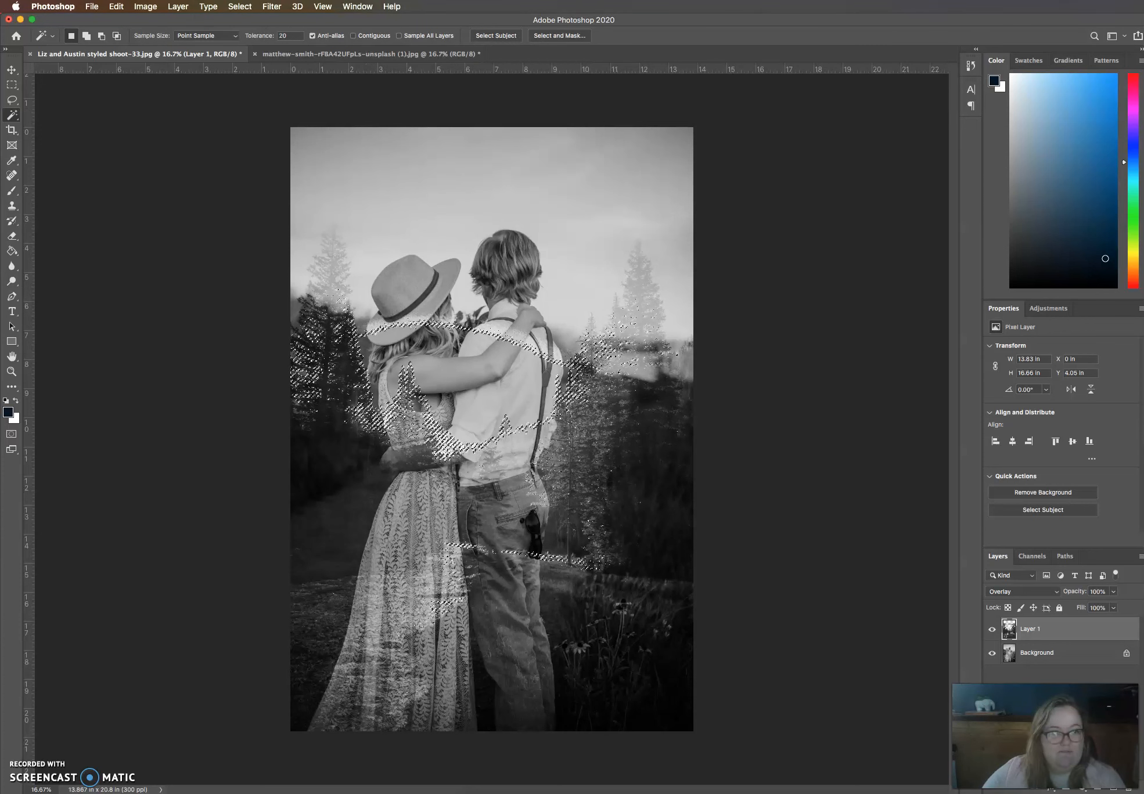
left_click(240, 6)
left_click(247, 31)
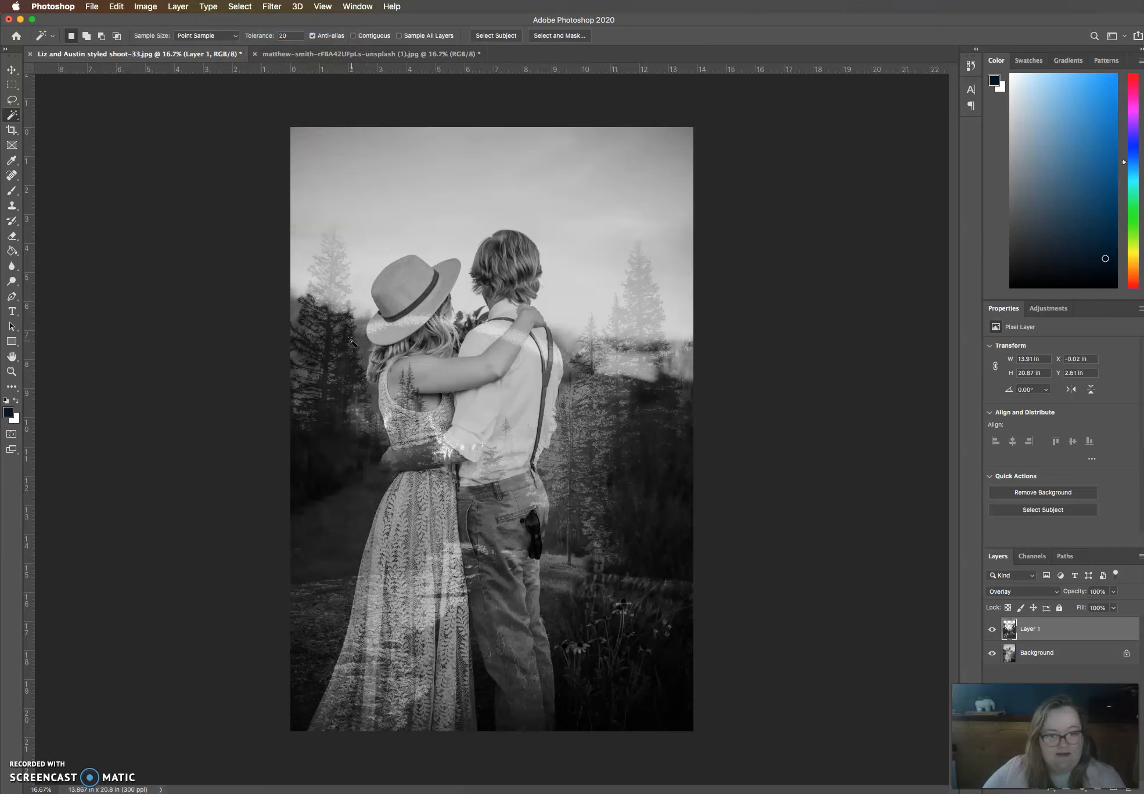
- Erase the leftover bright forest patches around the man's rolled sleeve with a soft 105 px Eraser
left_click(12, 236)
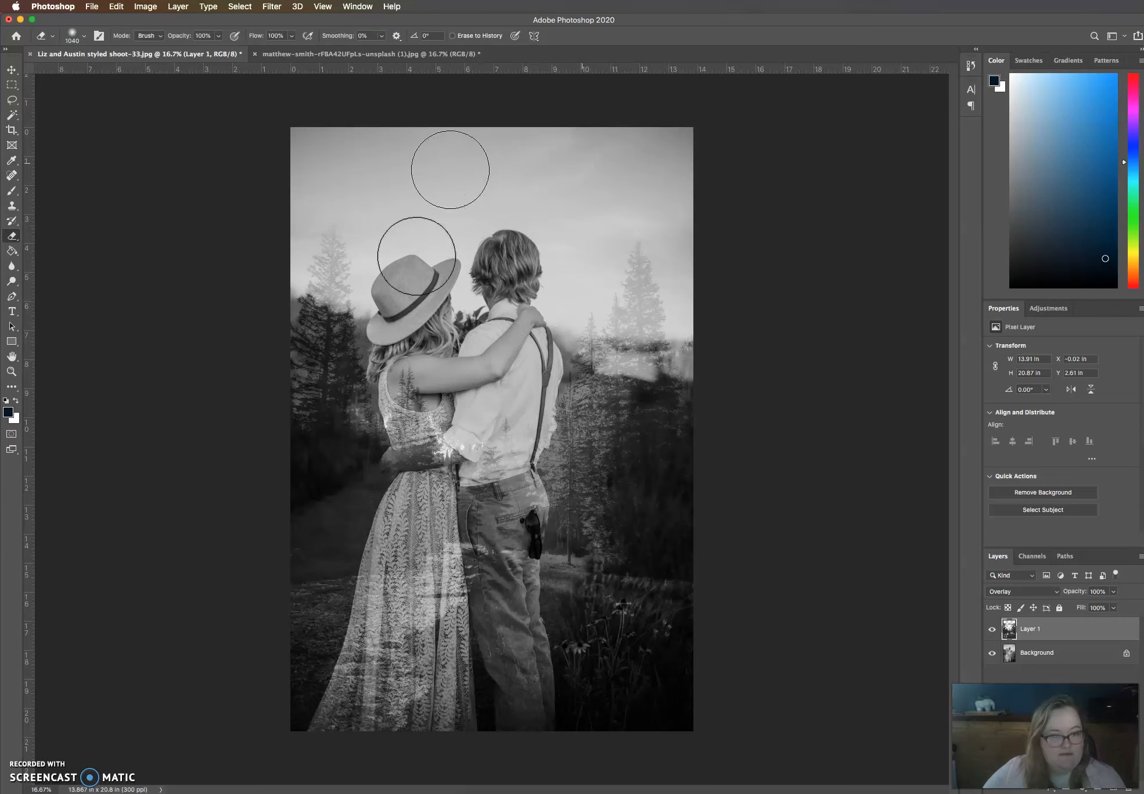
left_click(83, 38)
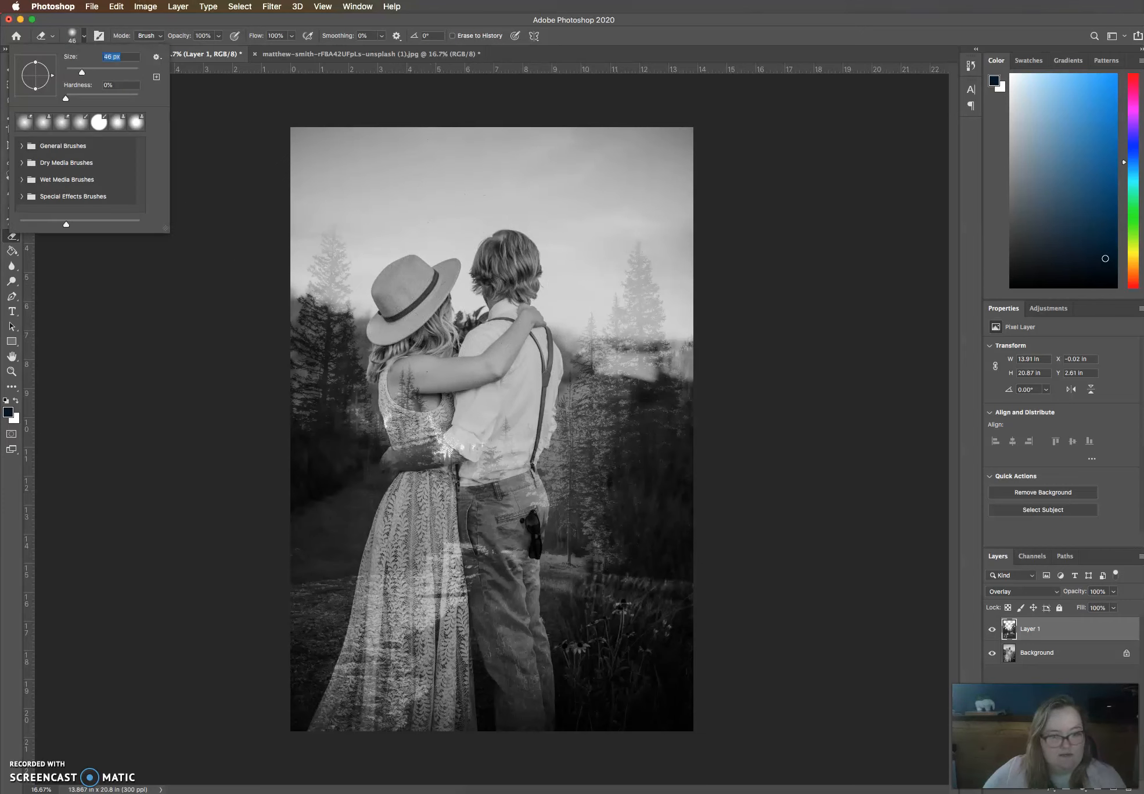
left_click(448, 430)
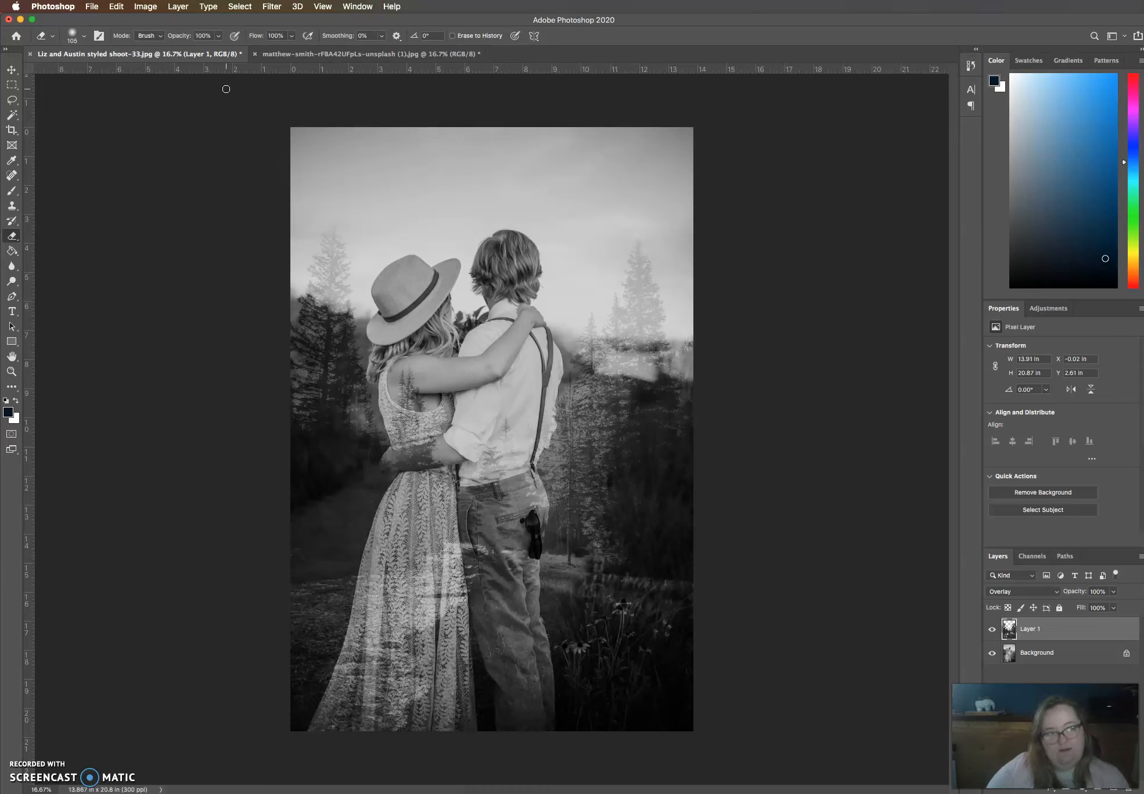
- Try cropping the image to a 10 × 10 in square at 300 px/in around the couple, and undo the crop
left_click(10, 129)
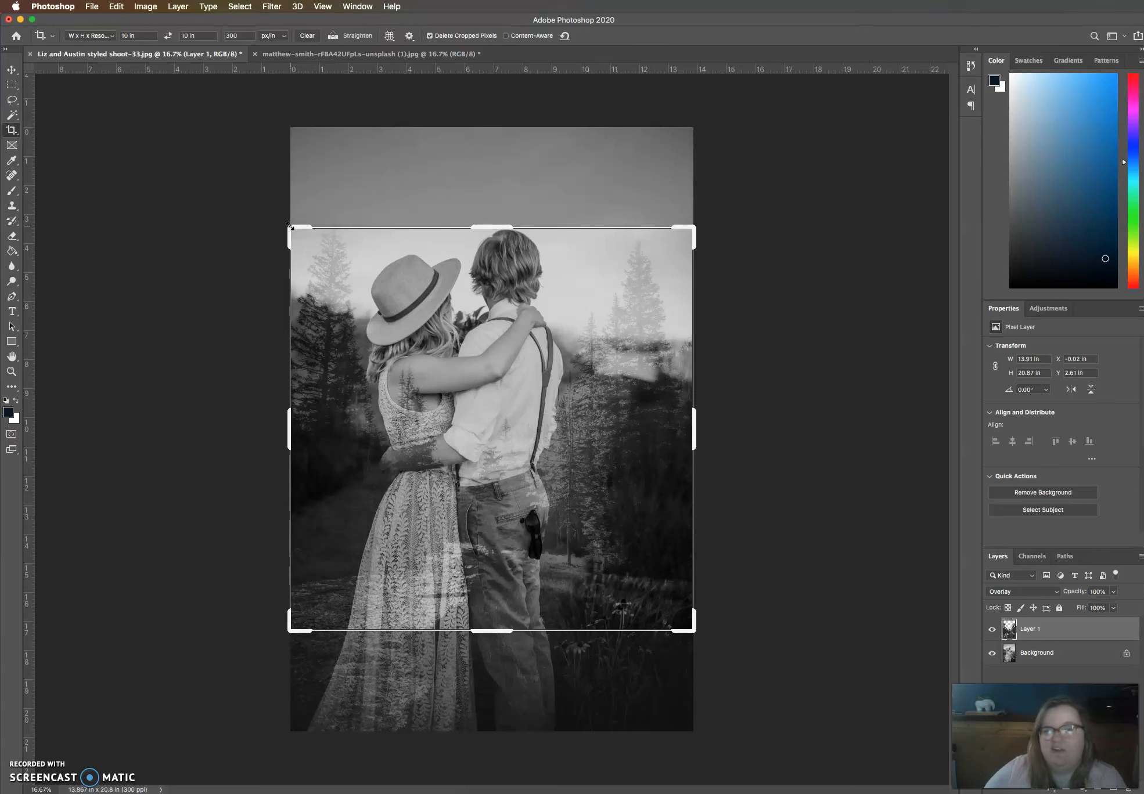
left_click(289, 226)
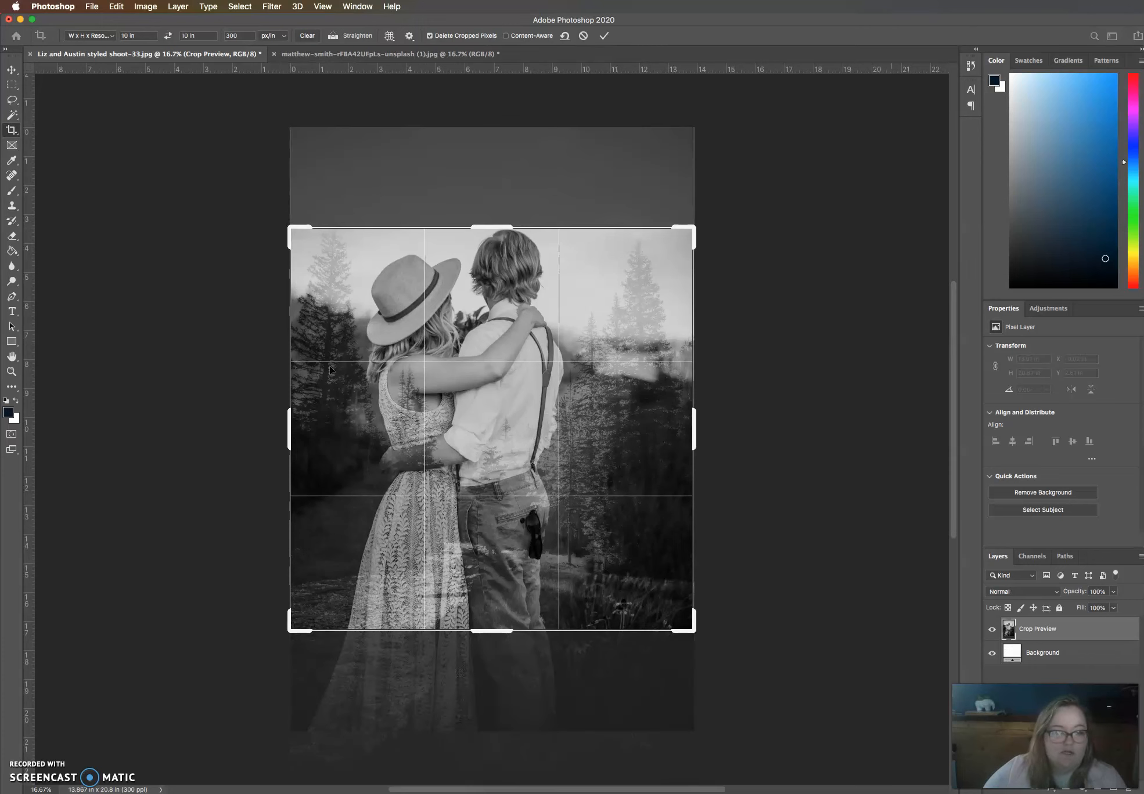
left_click_drag(496, 320, 500, 360)
left_click_drag(692, 227, 674, 235)
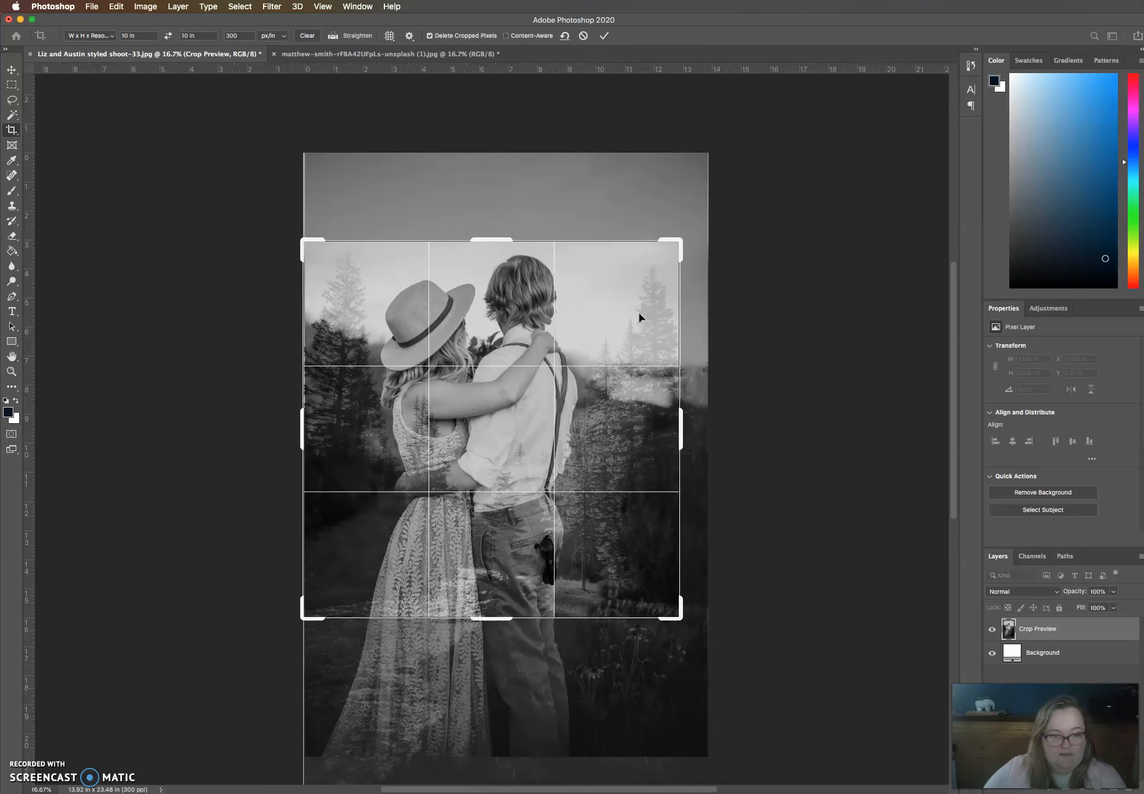
mouse_move(637, 332)
left_mouse_down()
mouse_move(632, 346)
mouse_move(635, 336)
left_mouse_up()
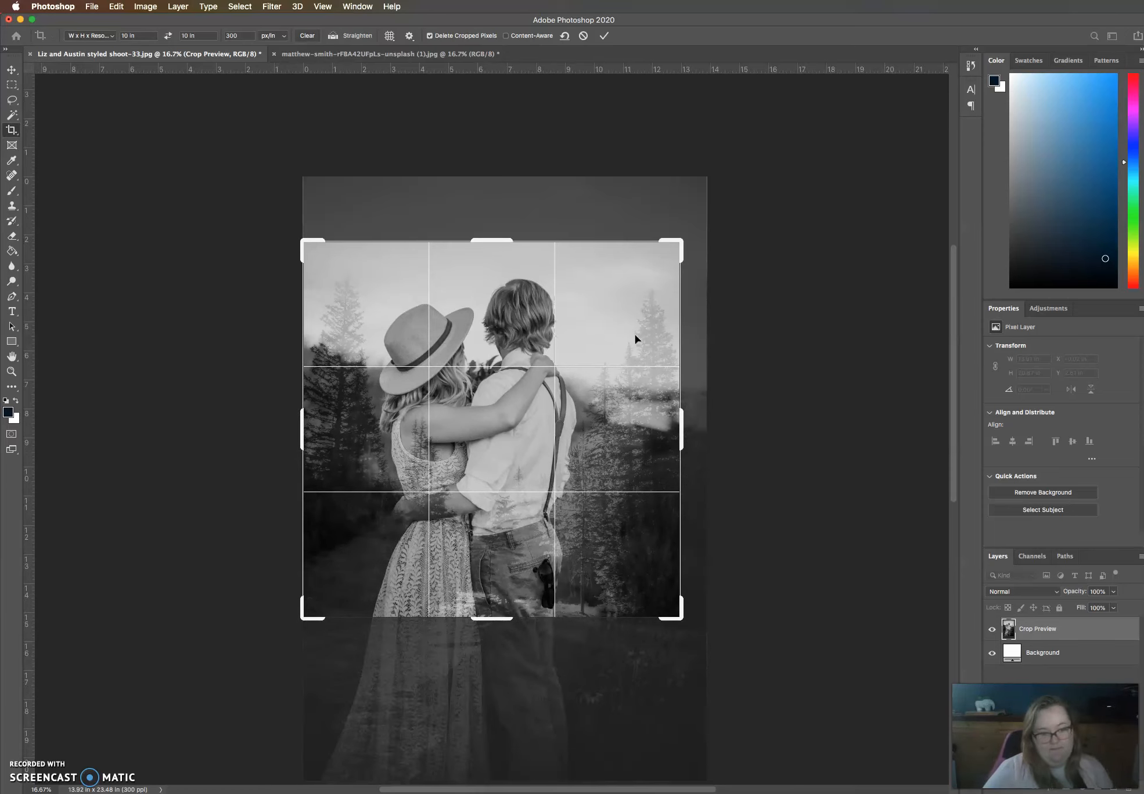
key("Return")
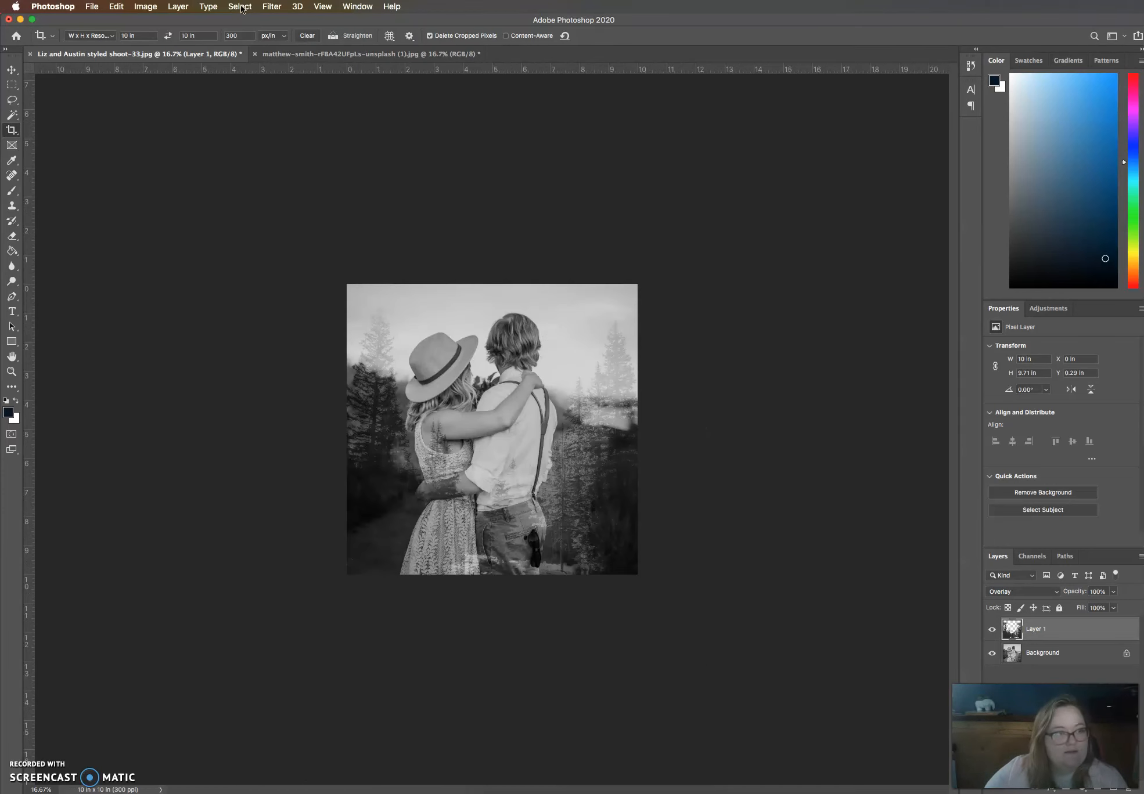
left_click(145, 7)
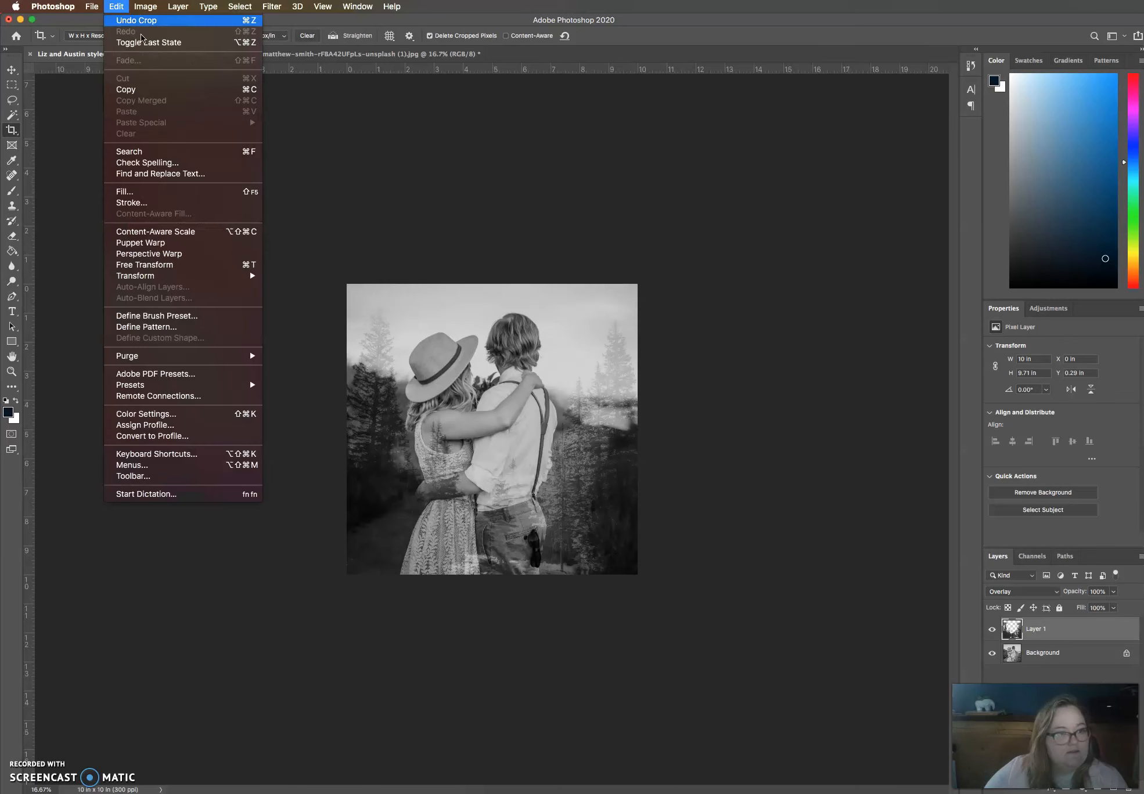
left_click(133, 21)
- Try a tighter square crop about 12.65 in wide around the couple, undo it, and cancel the stray crop box
left_click(11, 129)
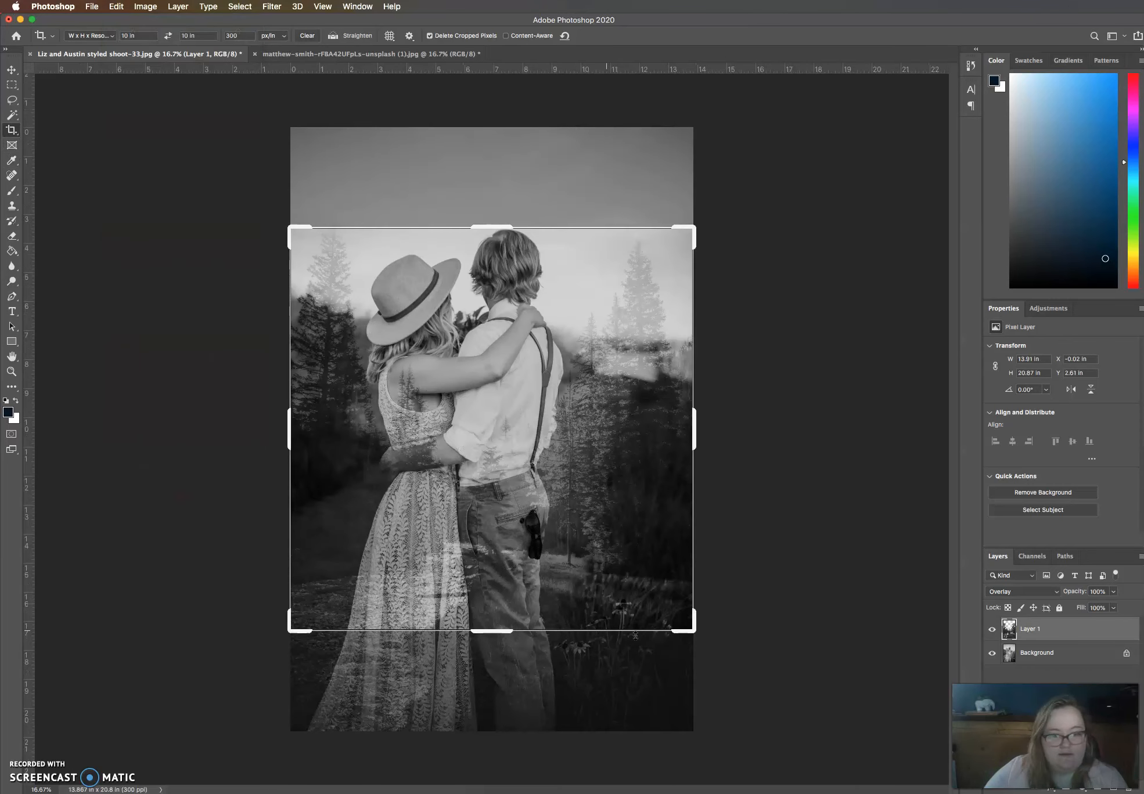
left_click_drag(686, 624, 680, 610)
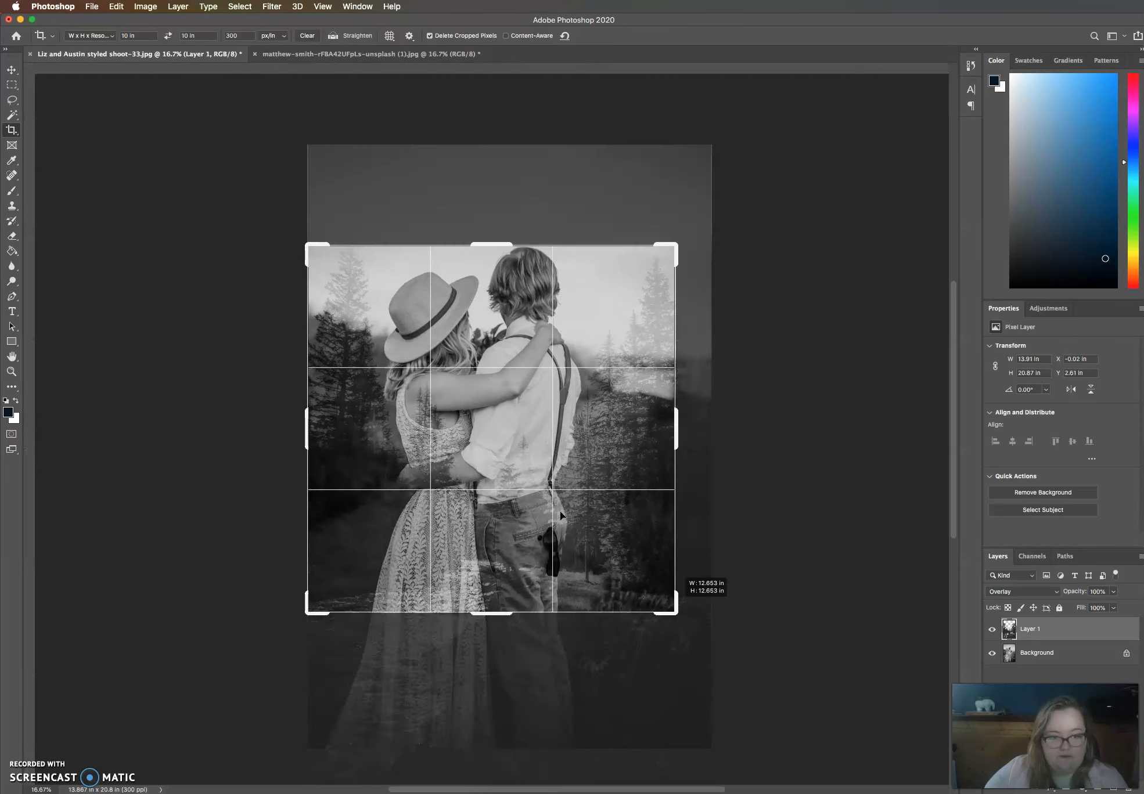
left_click_drag(573, 525, 569, 526)
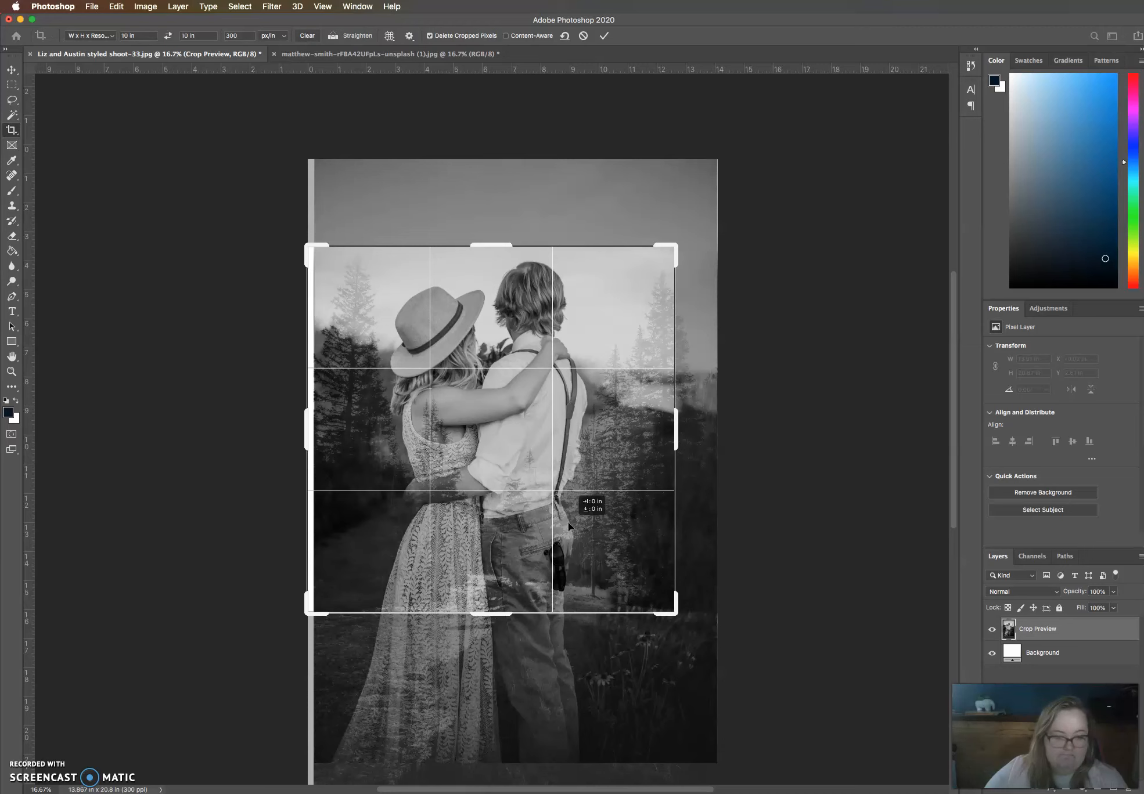
left_click_drag(568, 526, 569, 529)
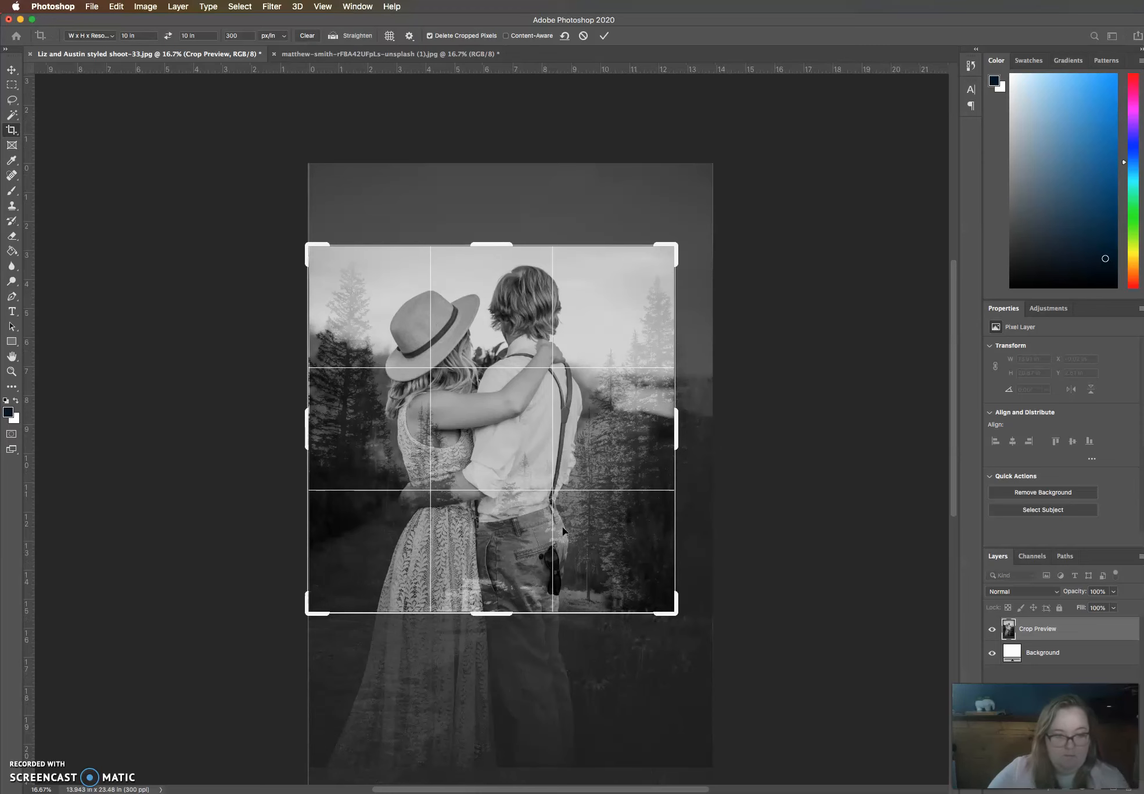
key("Return")
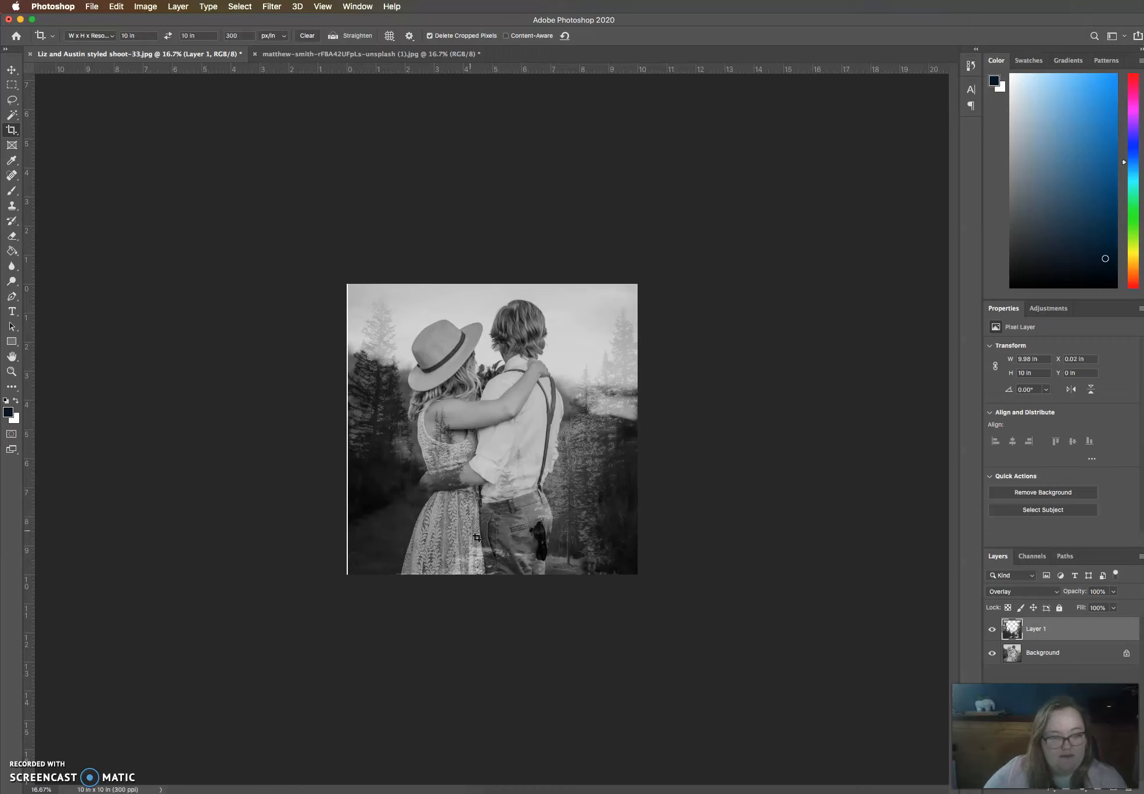
left_click(116, 7)
left_click(133, 21)
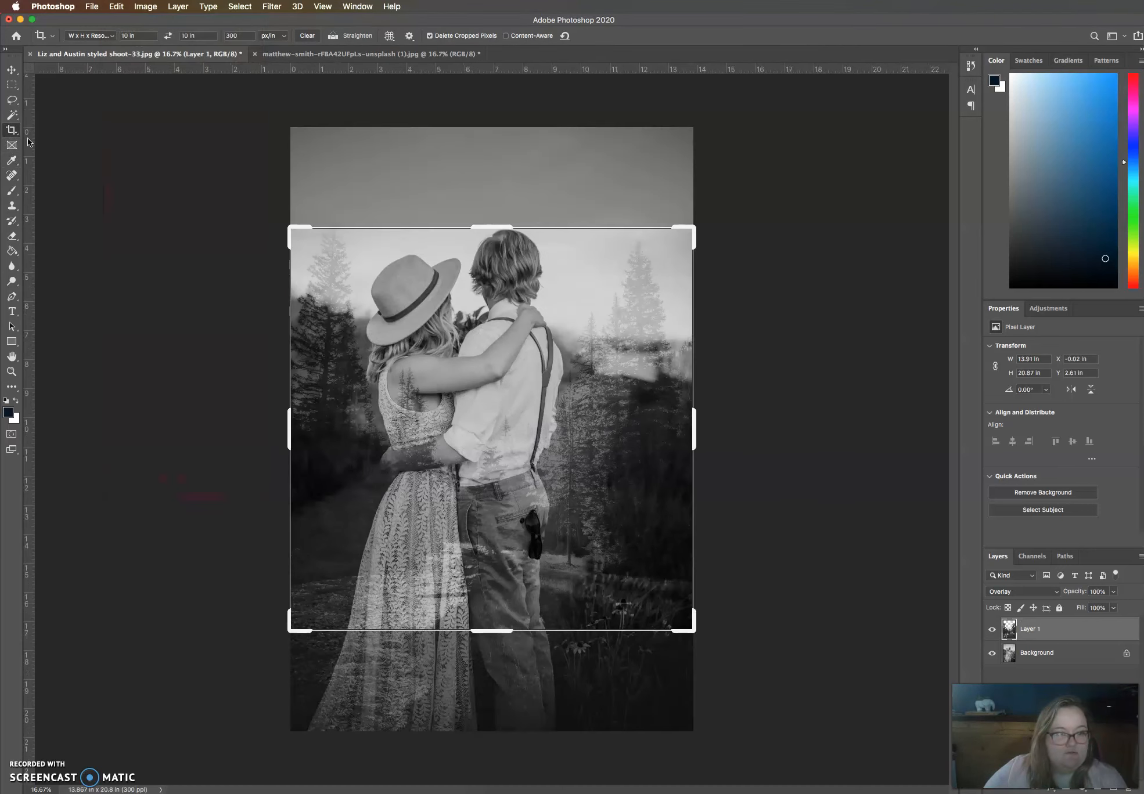
left_click_drag(556, 395, 562, 401)
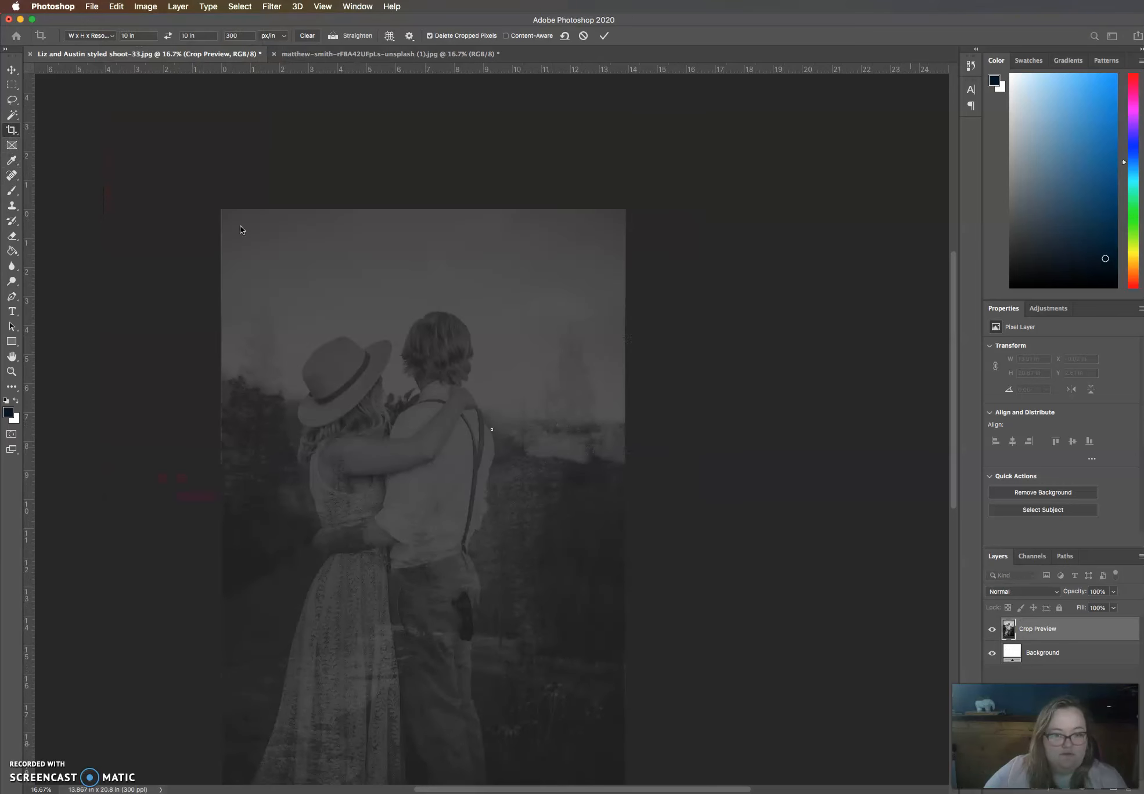
left_click(584, 36)
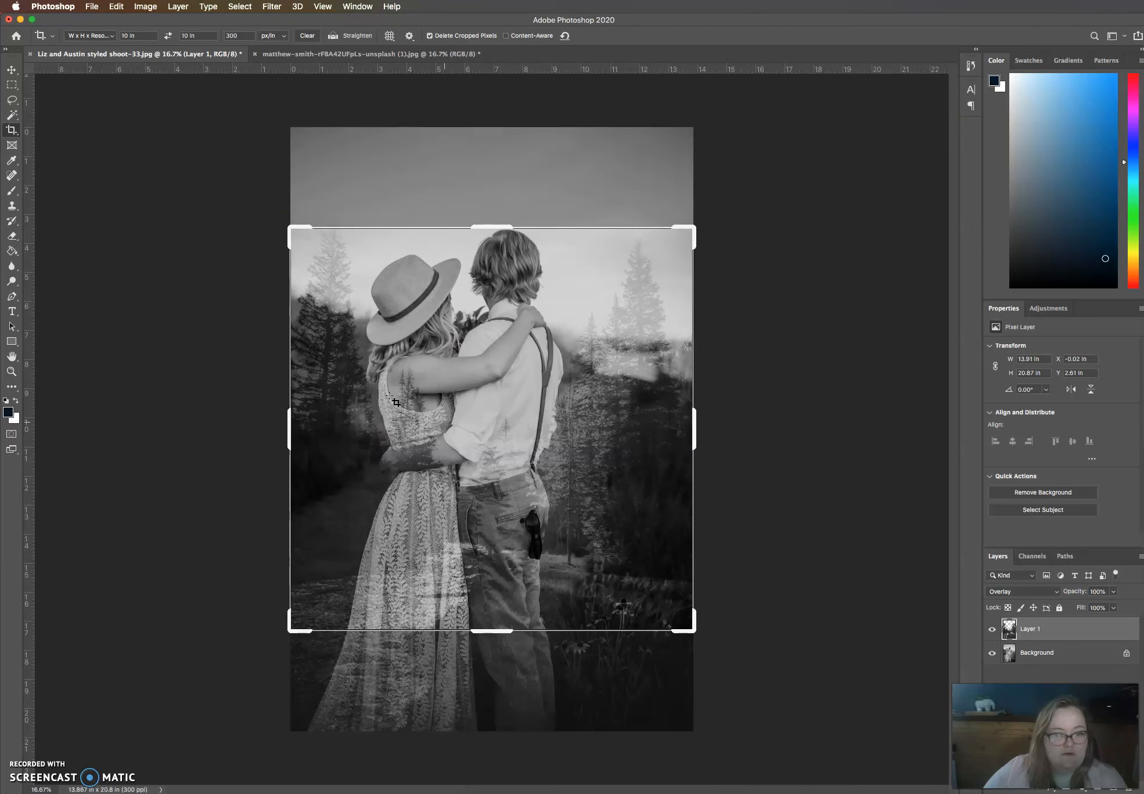
- Crop the image to a 10 × 10 in square at 300 px/in, keeping open sky above the couple and cutting below their waists
left_click_drag(353, 266, 352, 312)
left_click_drag(692, 224, 684, 230)
left_click_drag(651, 273, 603, 320)
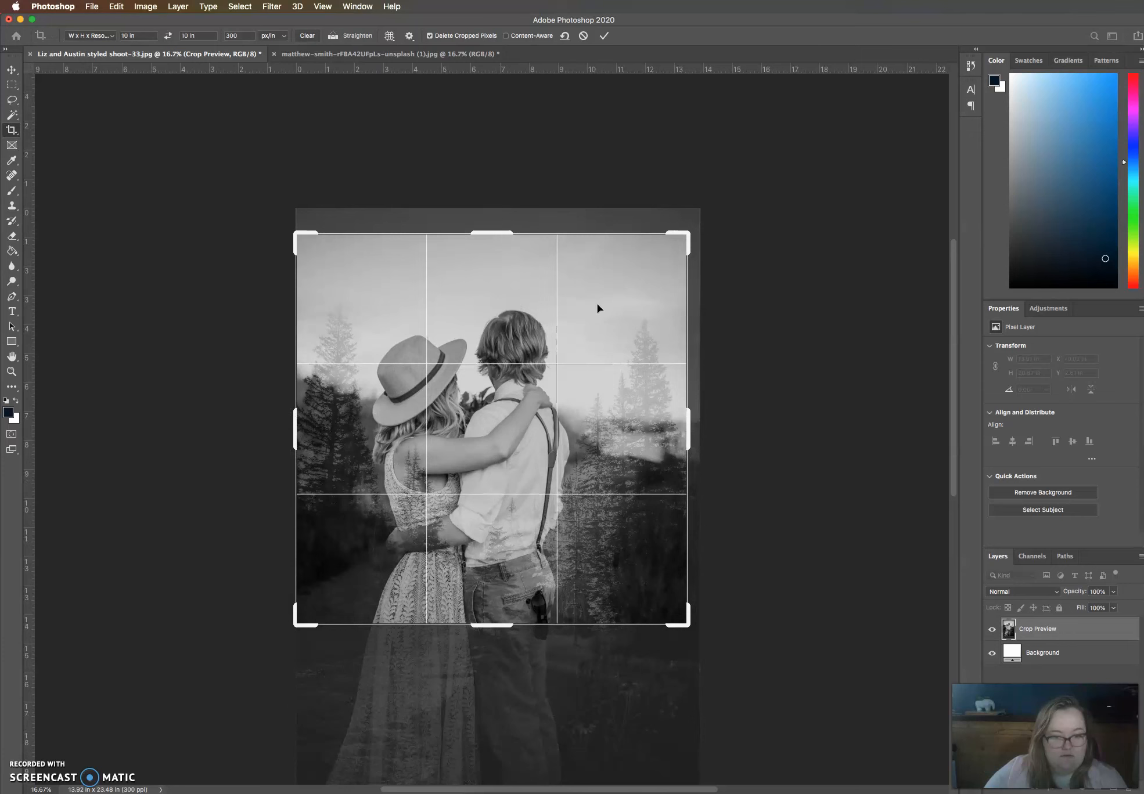
left_click_drag(682, 625, 672, 606)
scroll(607, 551, "right", 2)
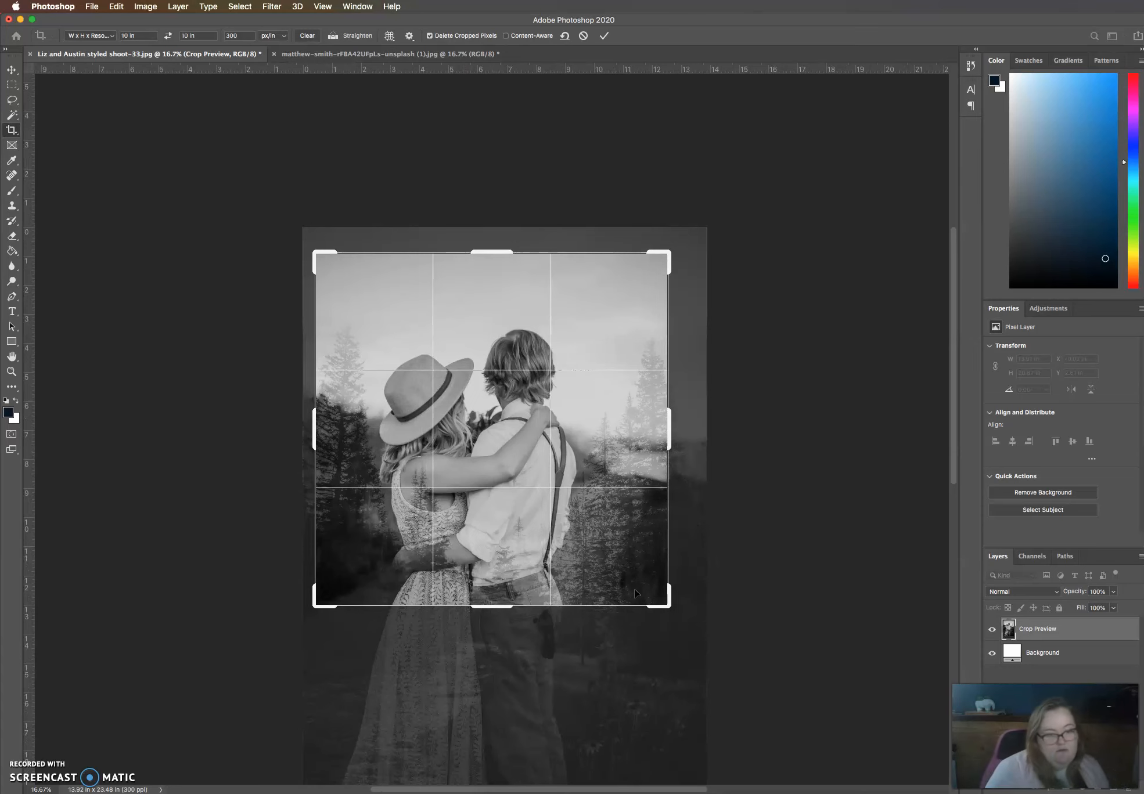
key("Return")
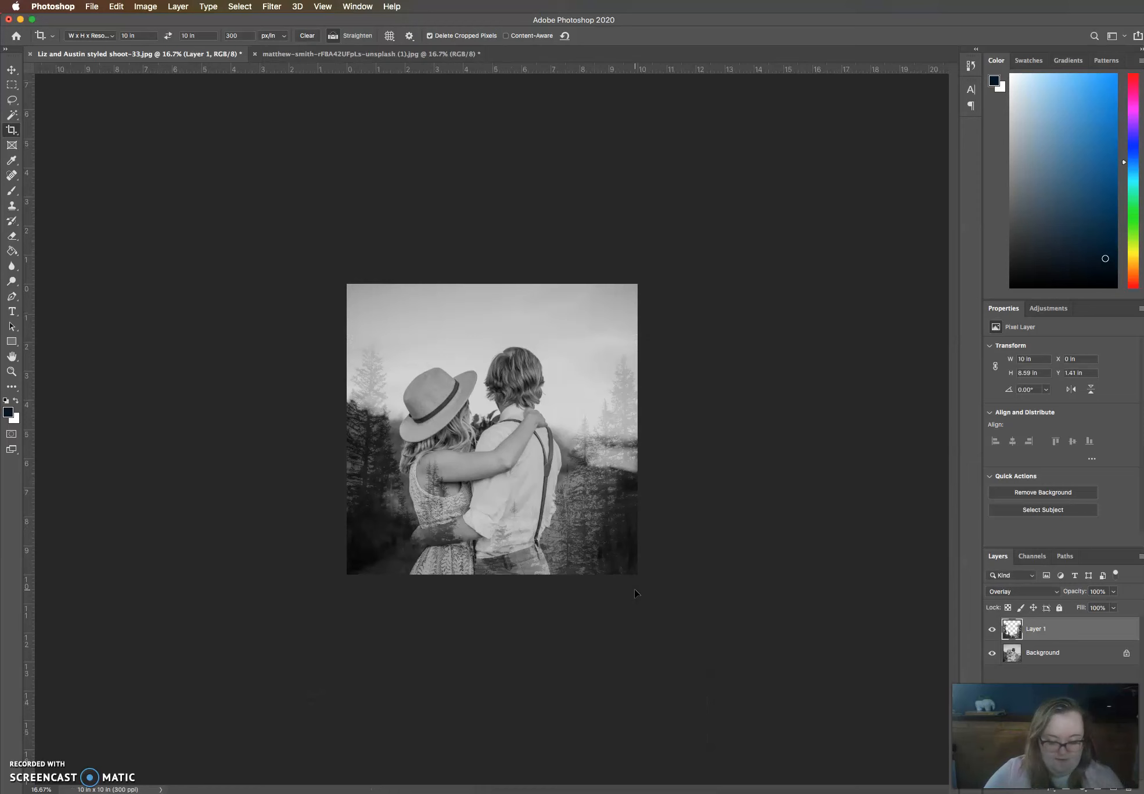
key("super+equal")
key("super+equal")
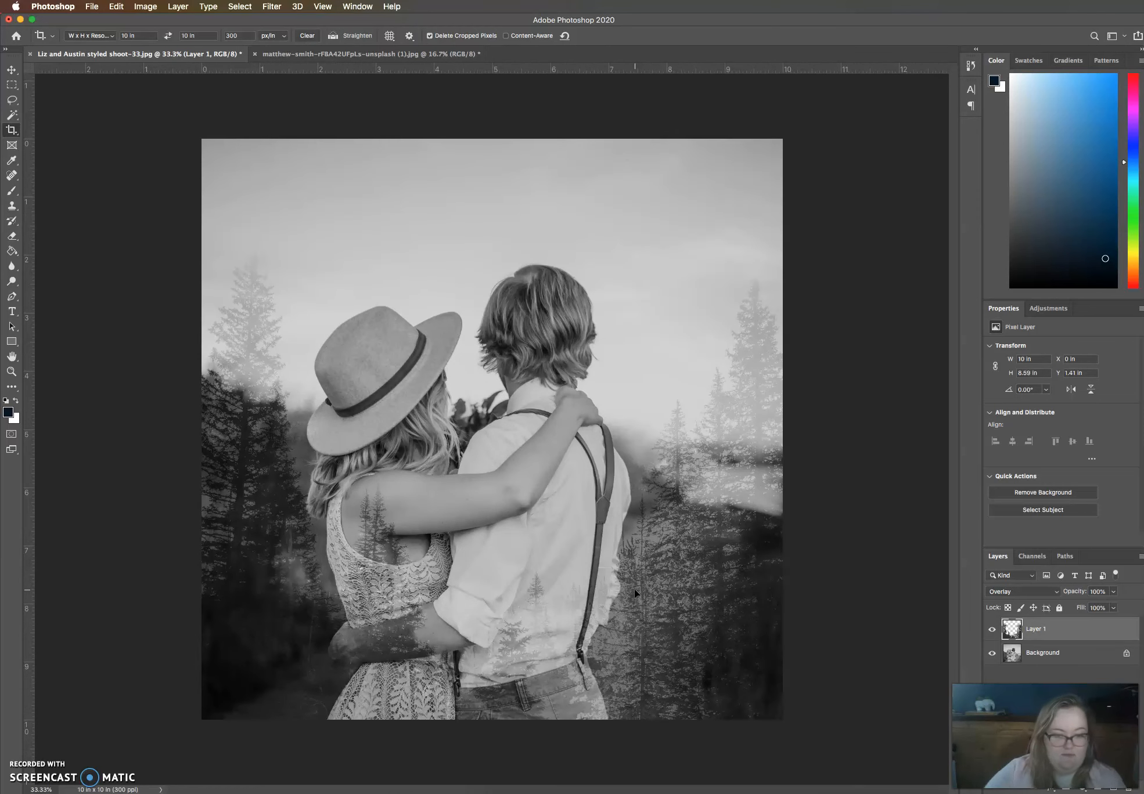
- Try moving the forest layer up about 0.43 in over the couple, and move it back down
left_click(12, 70)
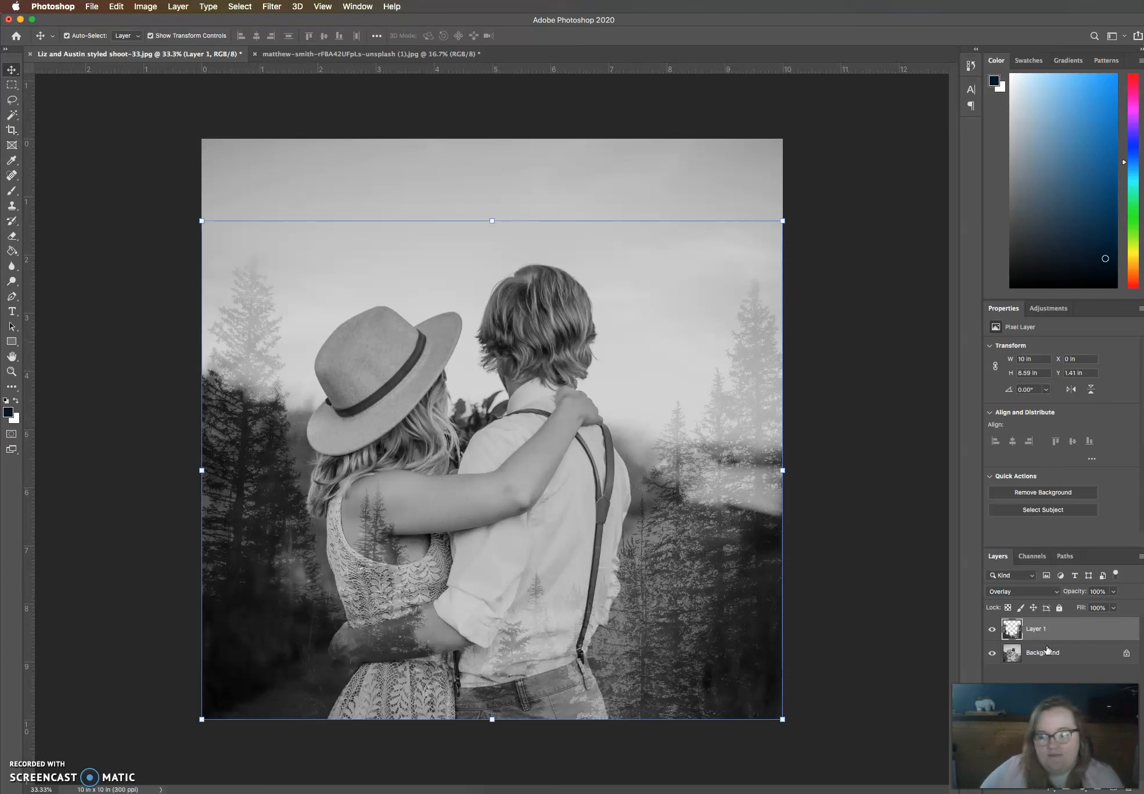
mouse_move(708, 651)
left_mouse_down()
mouse_move(705, 606)
mouse_move(707, 627)
left_mouse_up()
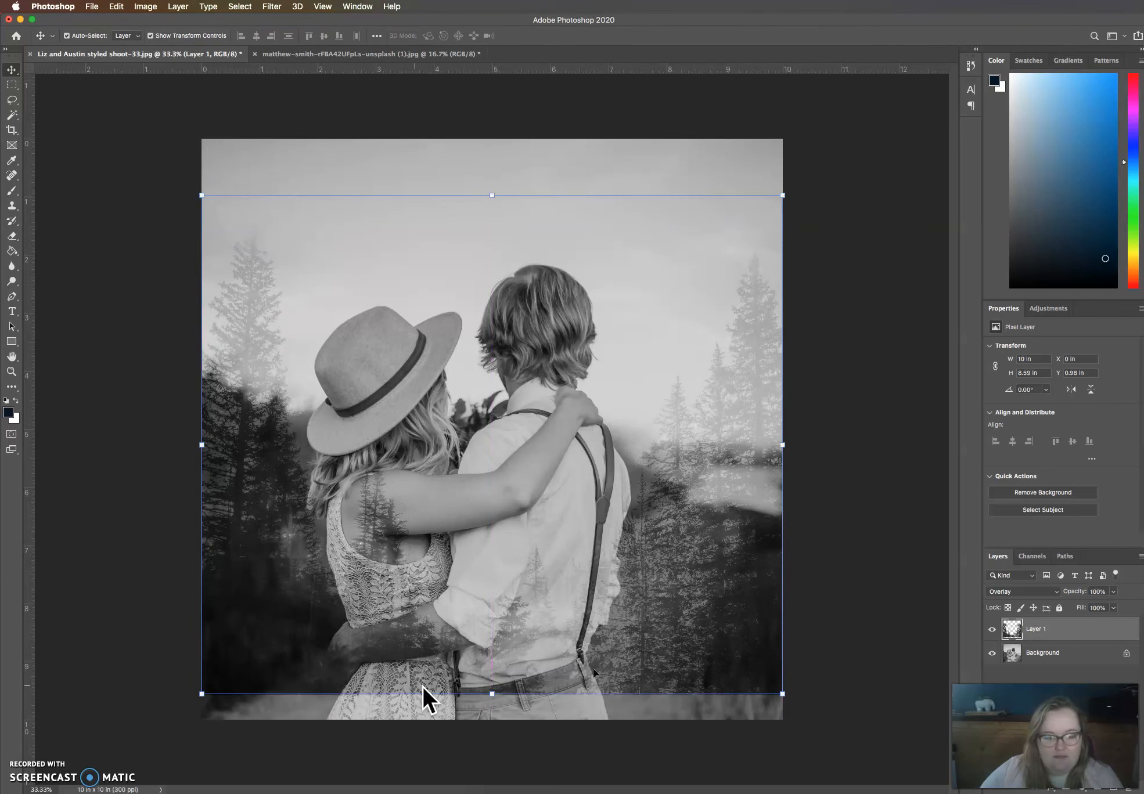
mouse_move(688, 502)
left_mouse_down()
mouse_move(691, 445)
mouse_move(689, 543)
mouse_move(692, 527)
left_mouse_up()
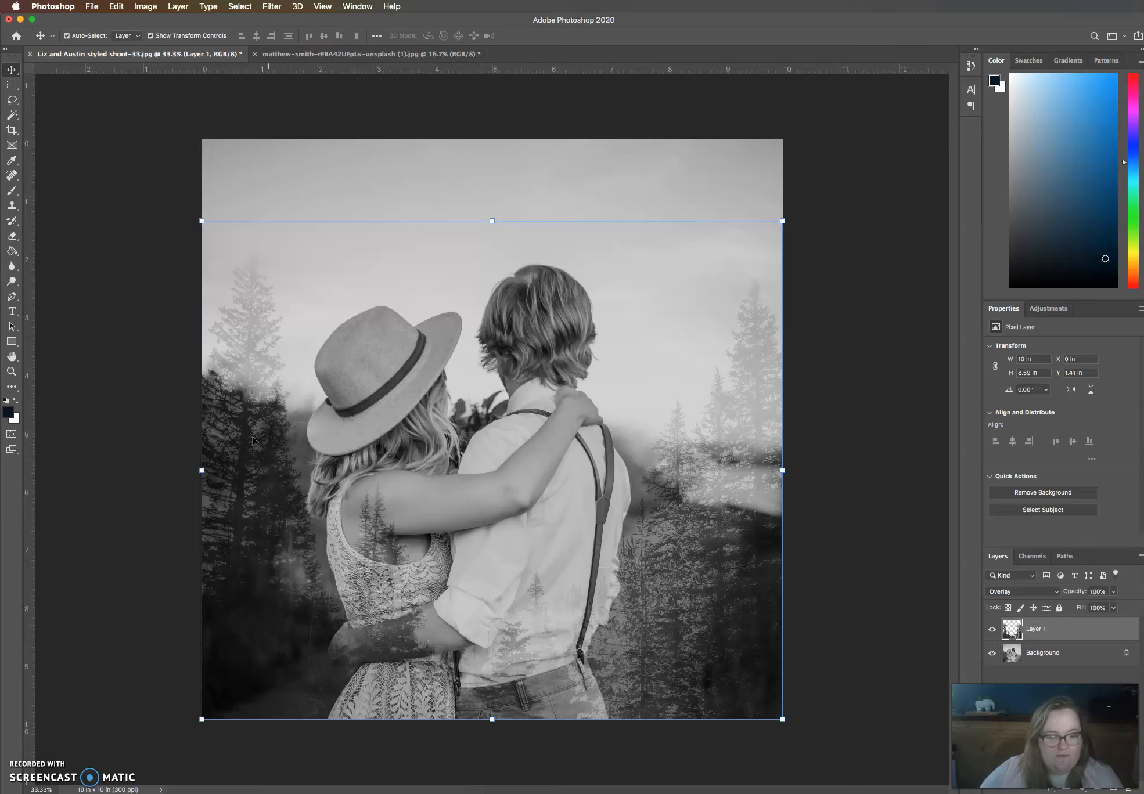
- Set the Clone Stamp to a soft 175 px brush, try stamping from the pale tree beside the woman's hat, and undo the stamp
left_click(13, 206)
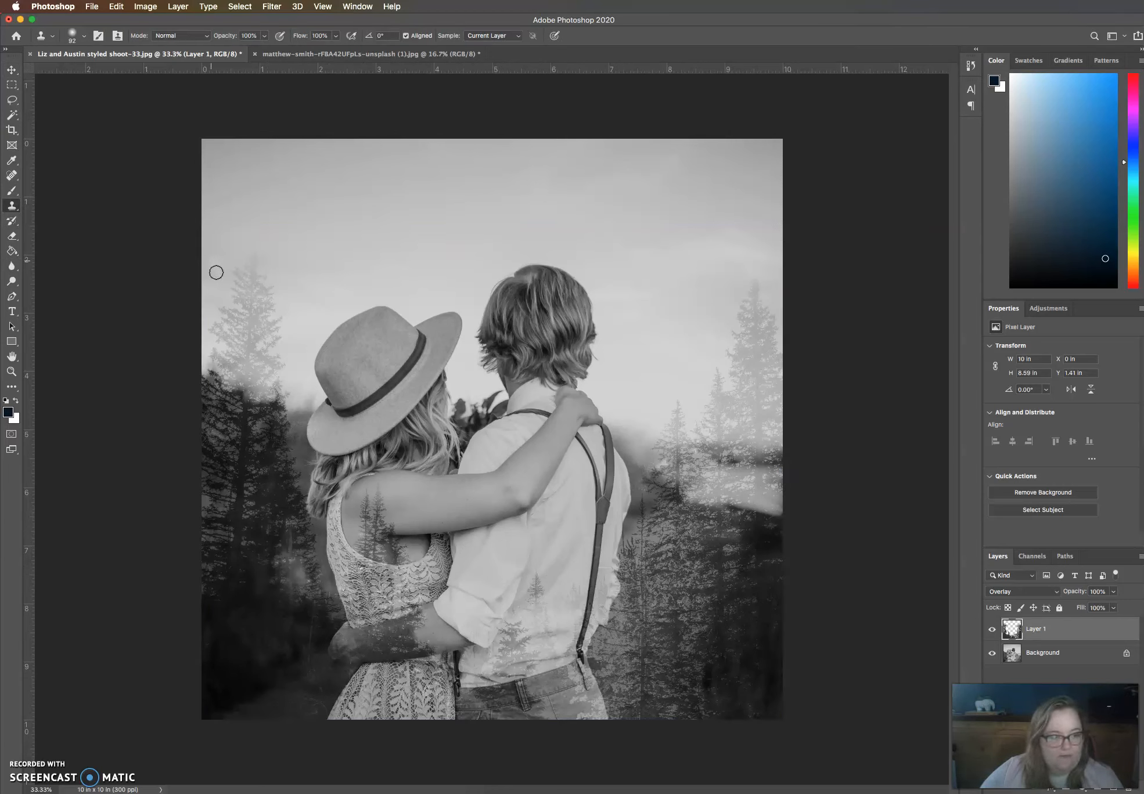
left_click(79, 37)
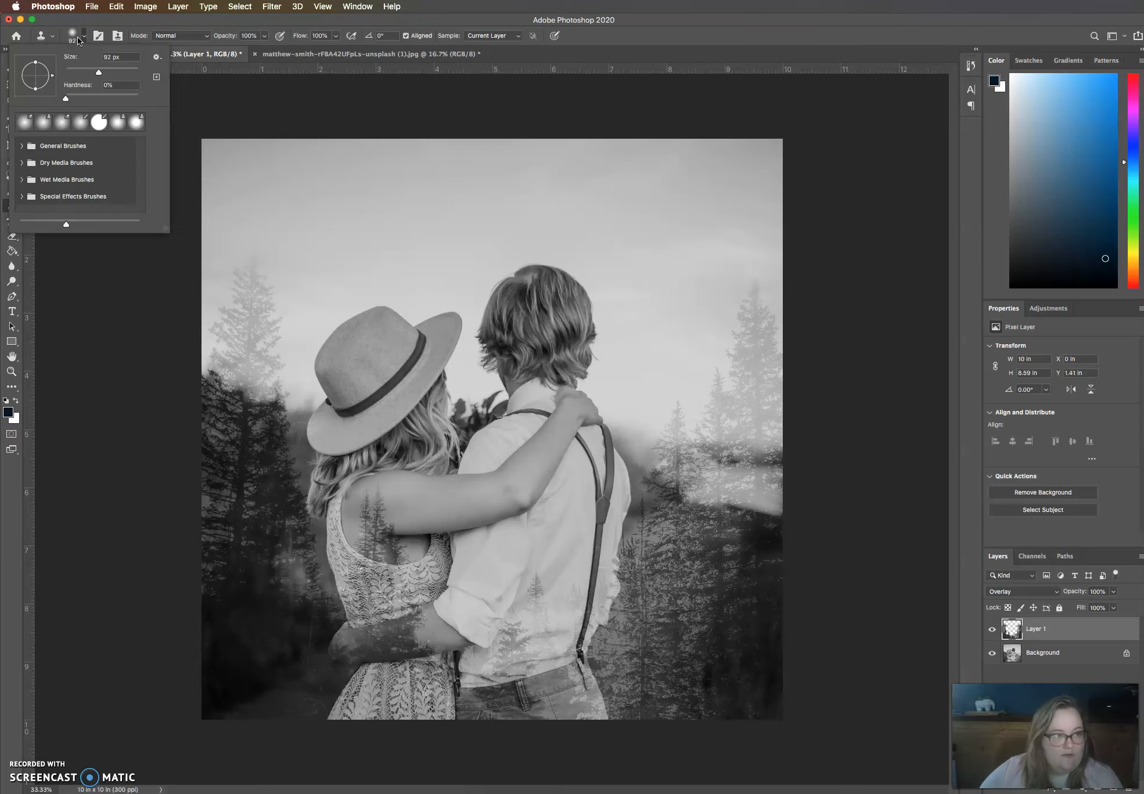
left_click_drag(107, 69, 109, 69)
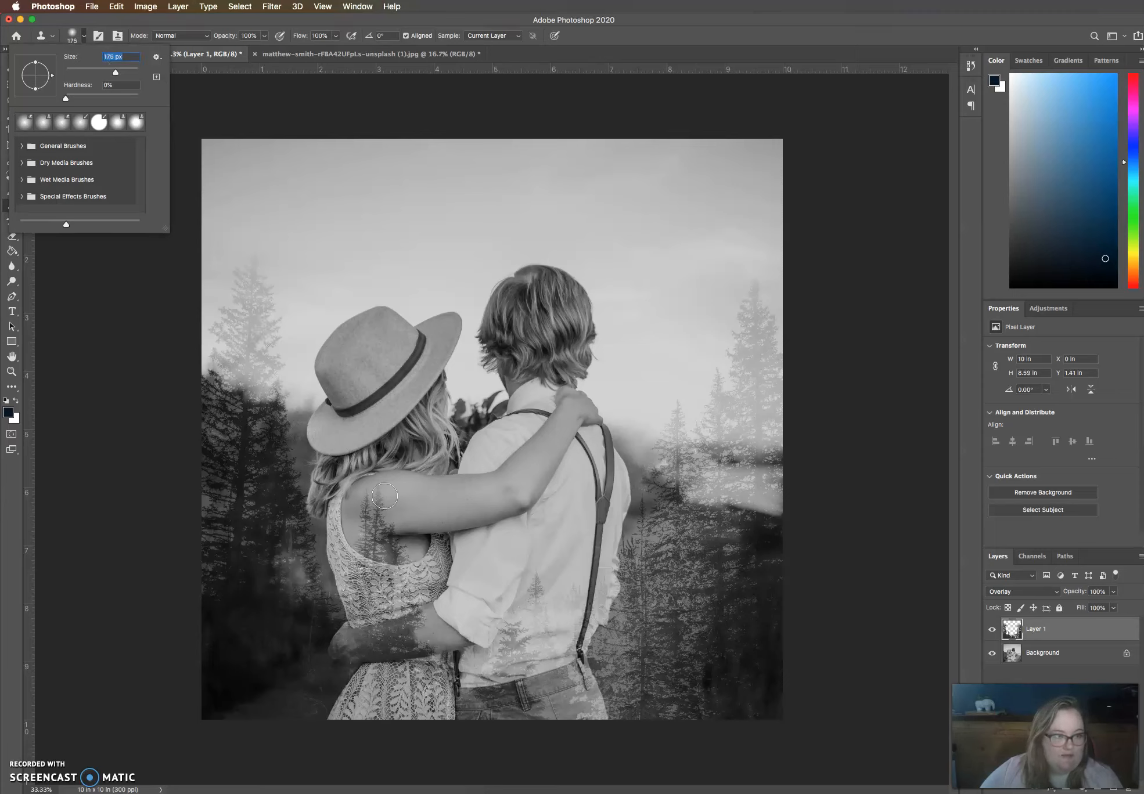
left_click(245, 357, "alt")
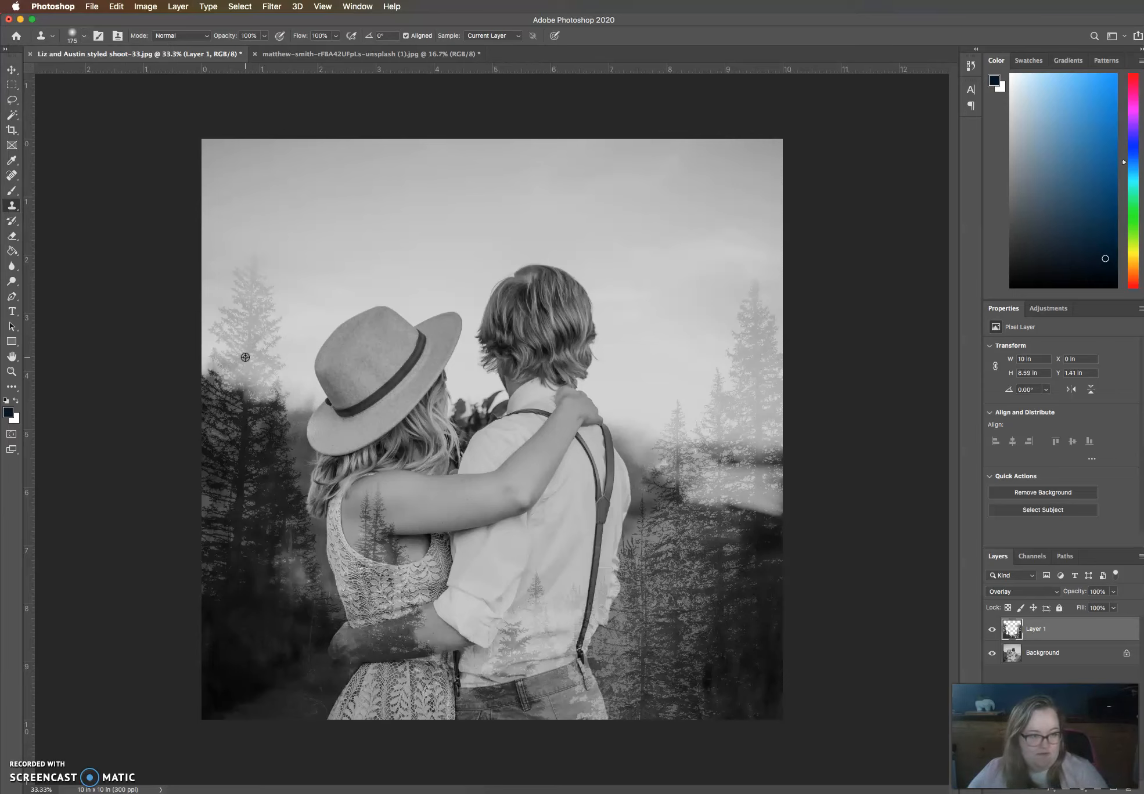
left_click(245, 357)
key("super+z")
- Clone forest texture over the lower part of the man's shirt, his rolled cuff, and the edge of the woman's dress
mouse_move(568, 679)
left_mouse_down()
mouse_move(544, 645)
mouse_move(579, 619)
mouse_move(567, 550)
mouse_move(587, 597)
left_mouse_up()
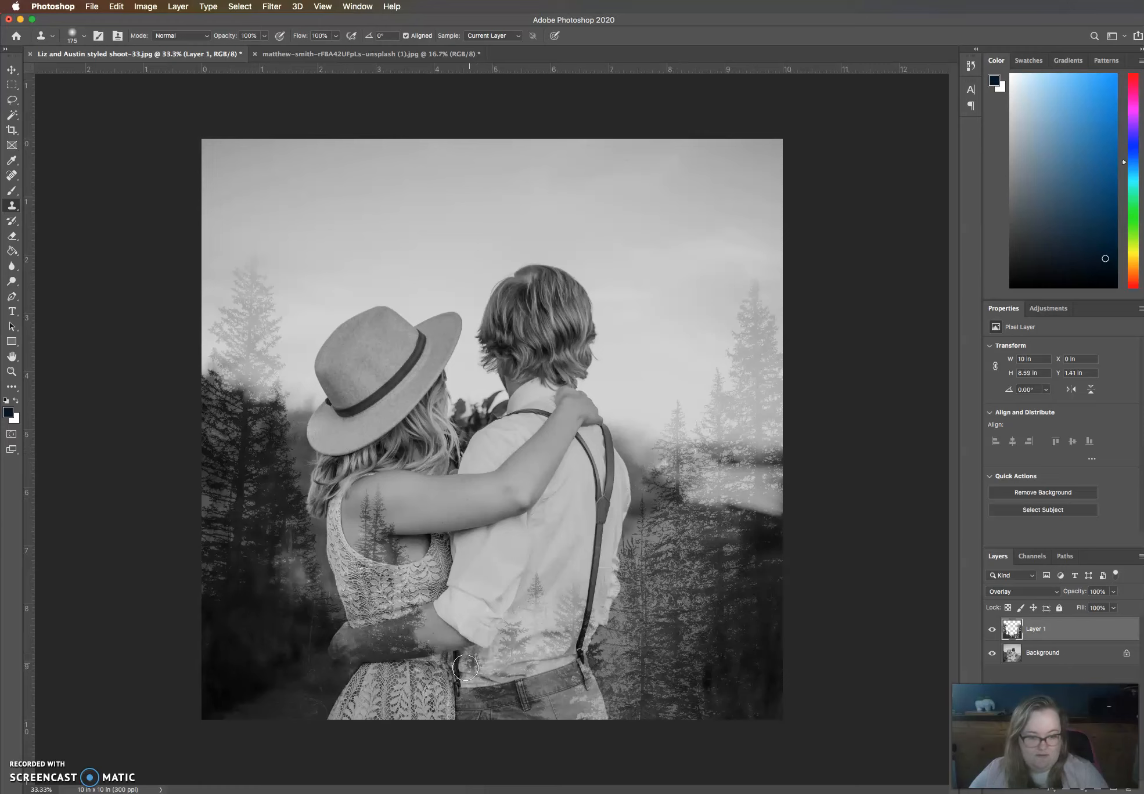
mouse_move(424, 656)
left_mouse_down()
mouse_move(438, 625)
mouse_move(426, 606)
mouse_move(445, 583)
left_mouse_up()
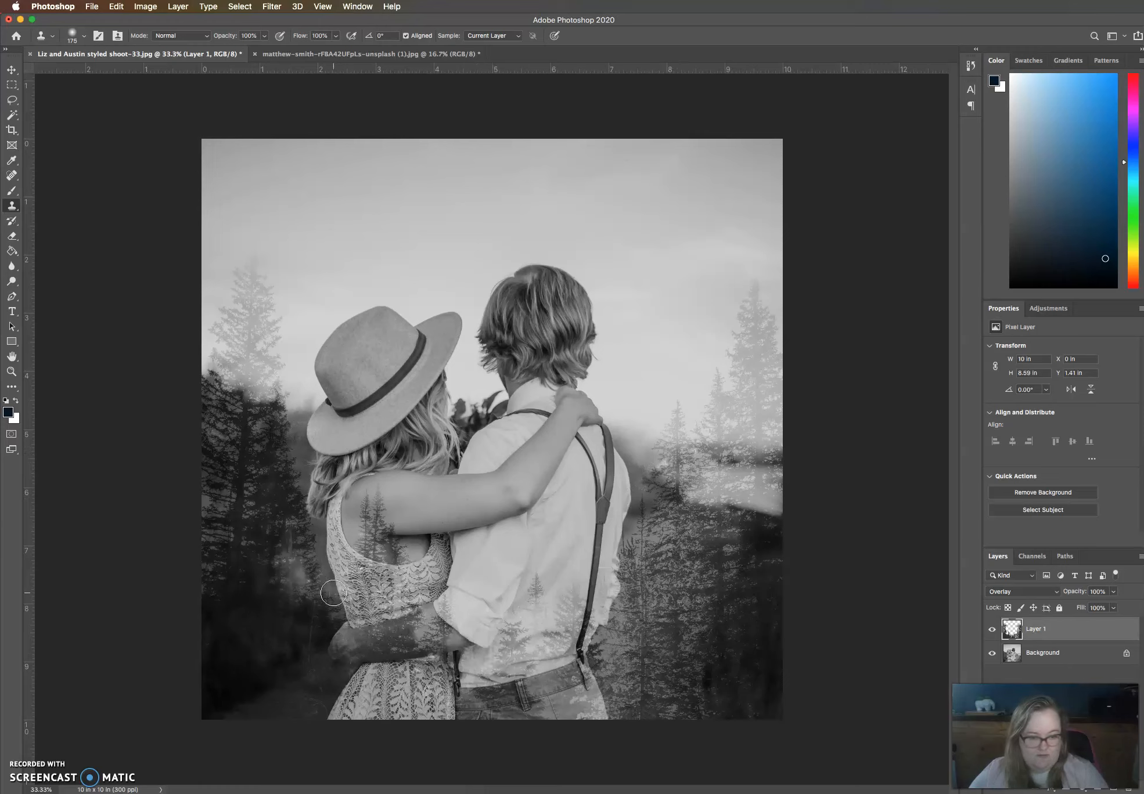
left_click_drag(329, 591, 332, 566)
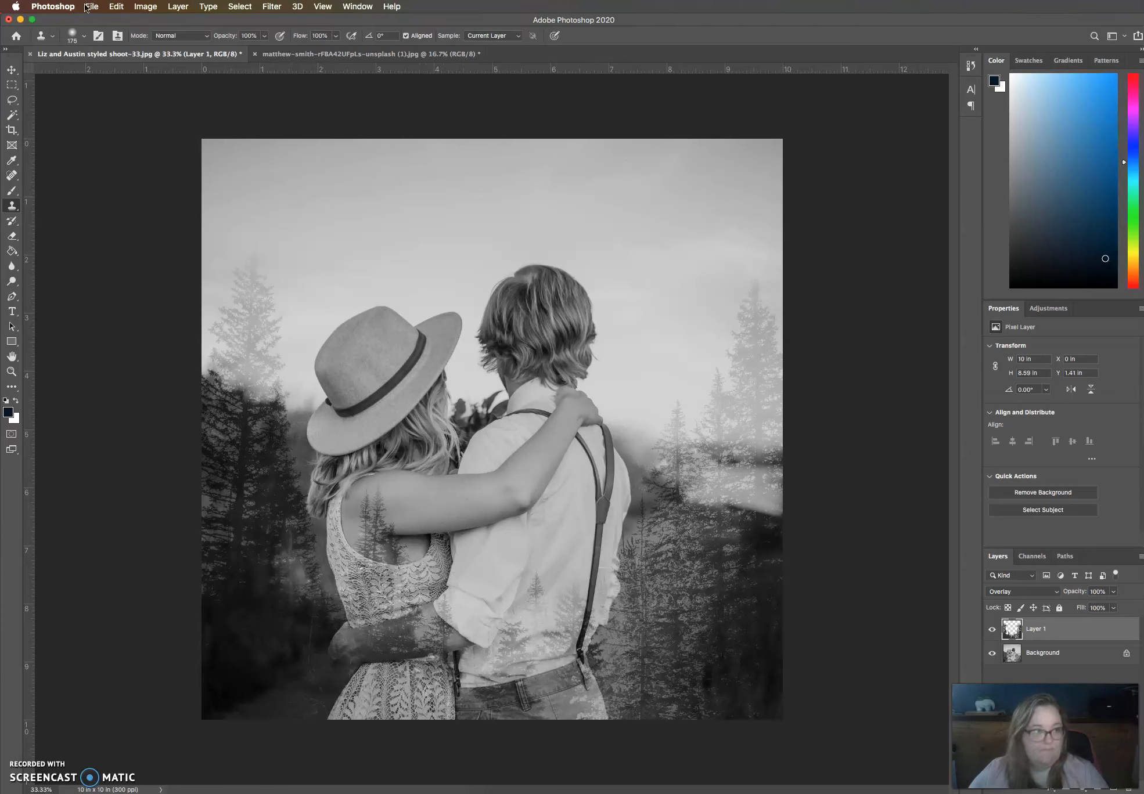
left_click(116, 6)
left_click(708, 498)
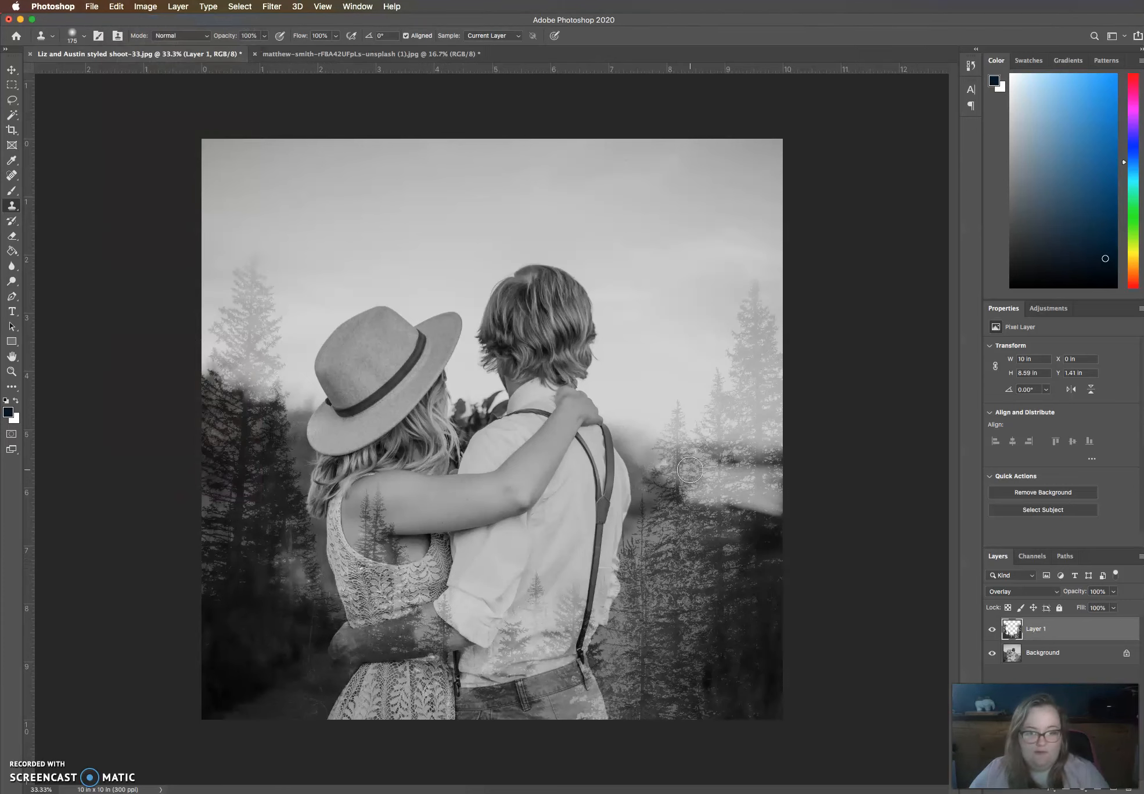
left_click_drag(334, 600, 330, 509)
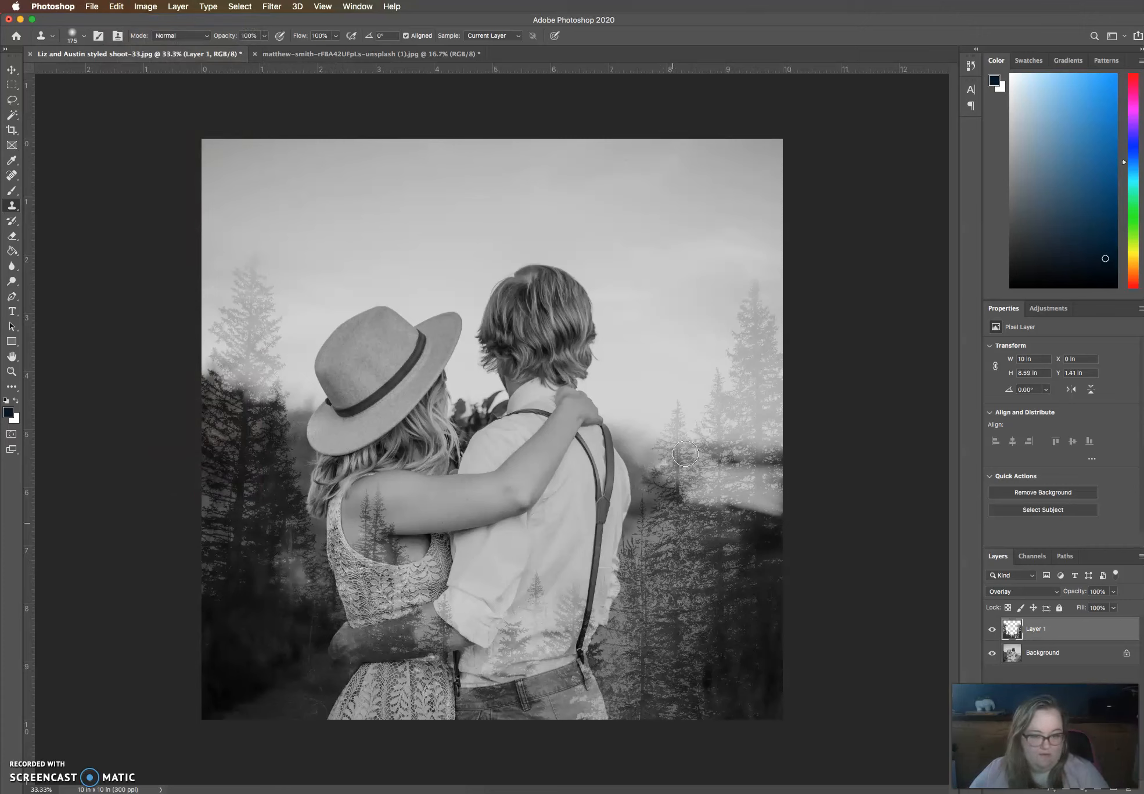
- Clone evergreen trees beside the man's hip and onto the lower shirt near his rolled cuff
mouse_move(604, 606)
left_mouse_down()
mouse_move(590, 627)
mouse_move(603, 552)
mouse_move(609, 541)
mouse_move(617, 576)
mouse_move(627, 528)
mouse_move(625, 581)
left_mouse_up()
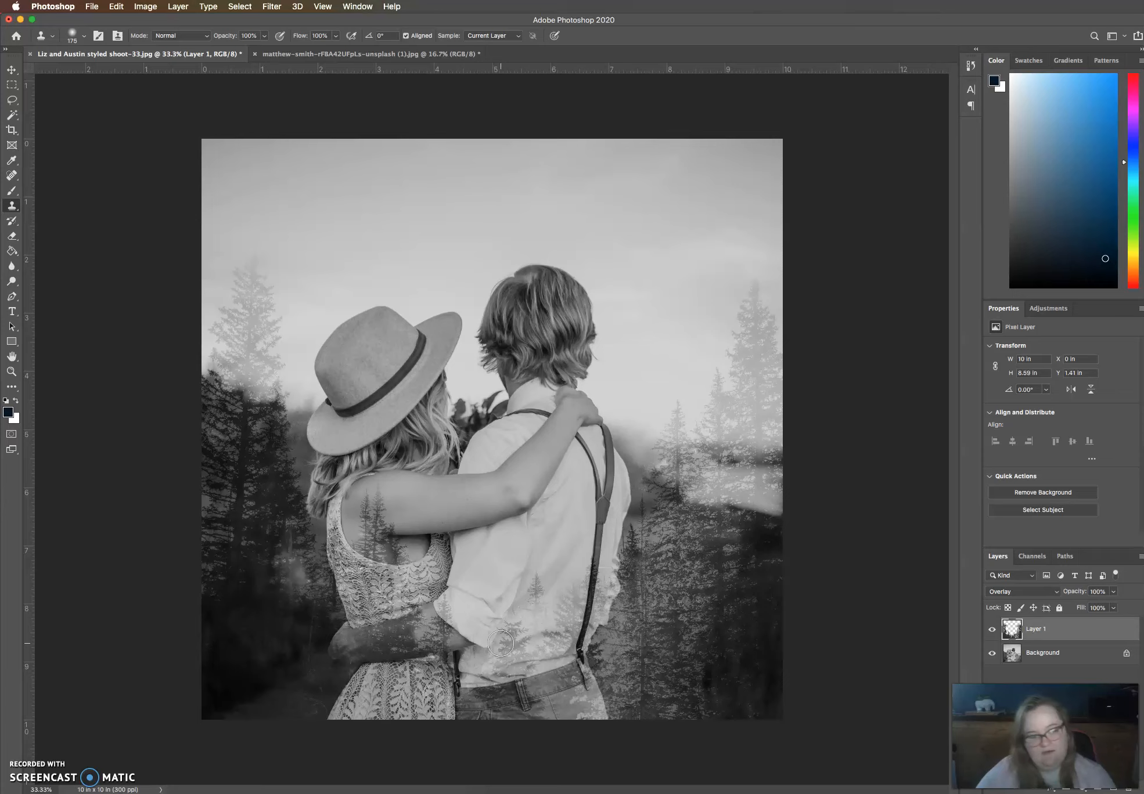
left_click(754, 352, "alt")
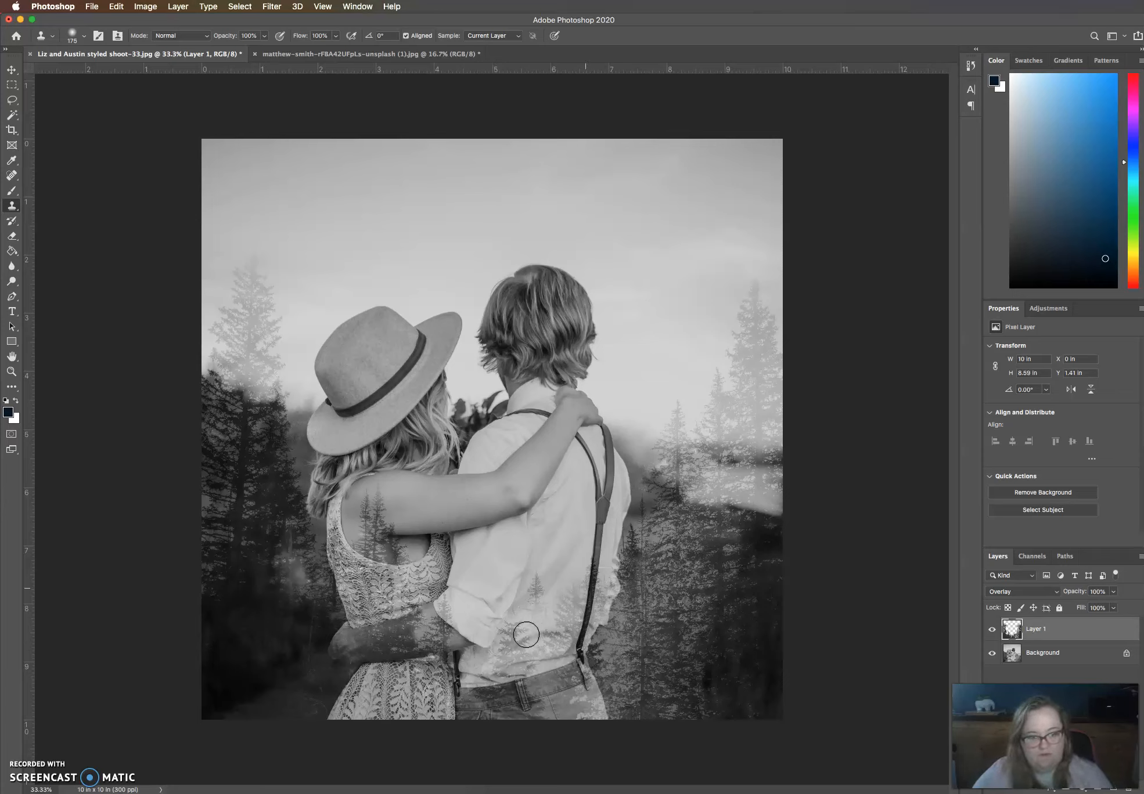
mouse_move(473, 671)
left_mouse_down()
mouse_move(488, 623)
mouse_move(466, 608)
mouse_move(487, 565)
left_mouse_up()
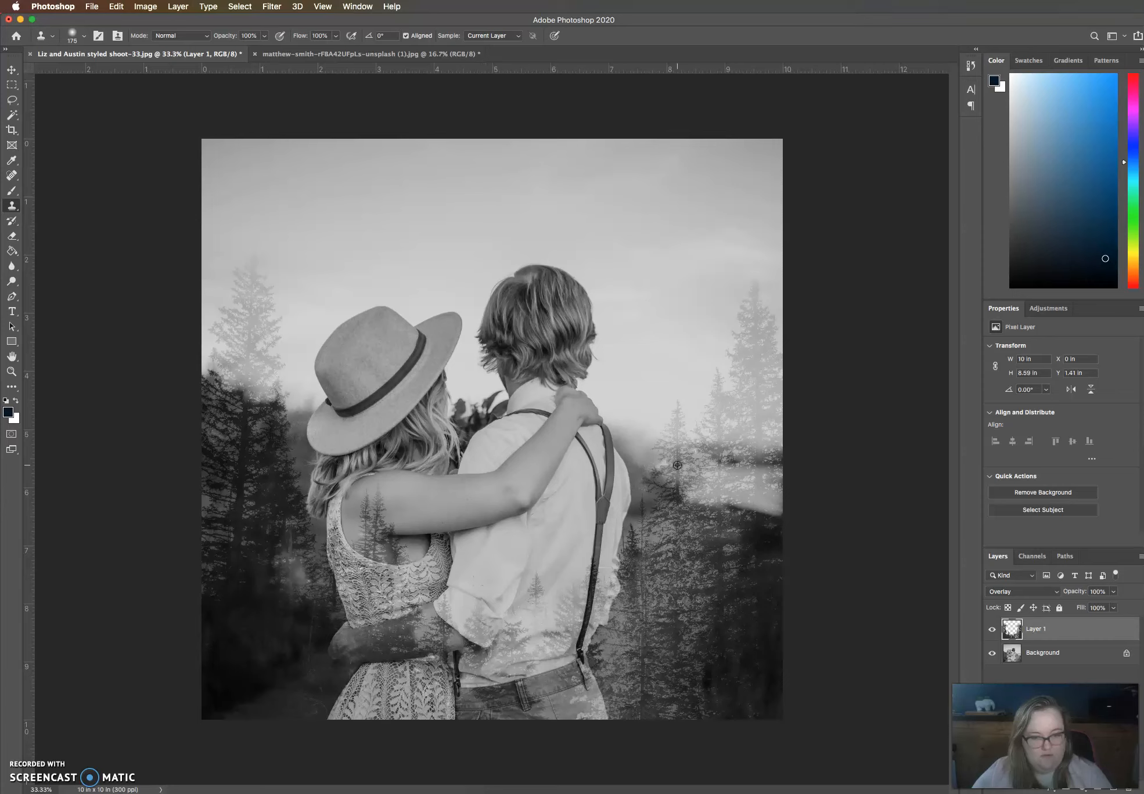
mouse_move(495, 630)
left_mouse_down()
mouse_move(493, 533)
mouse_move(480, 505)
left_mouse_up()
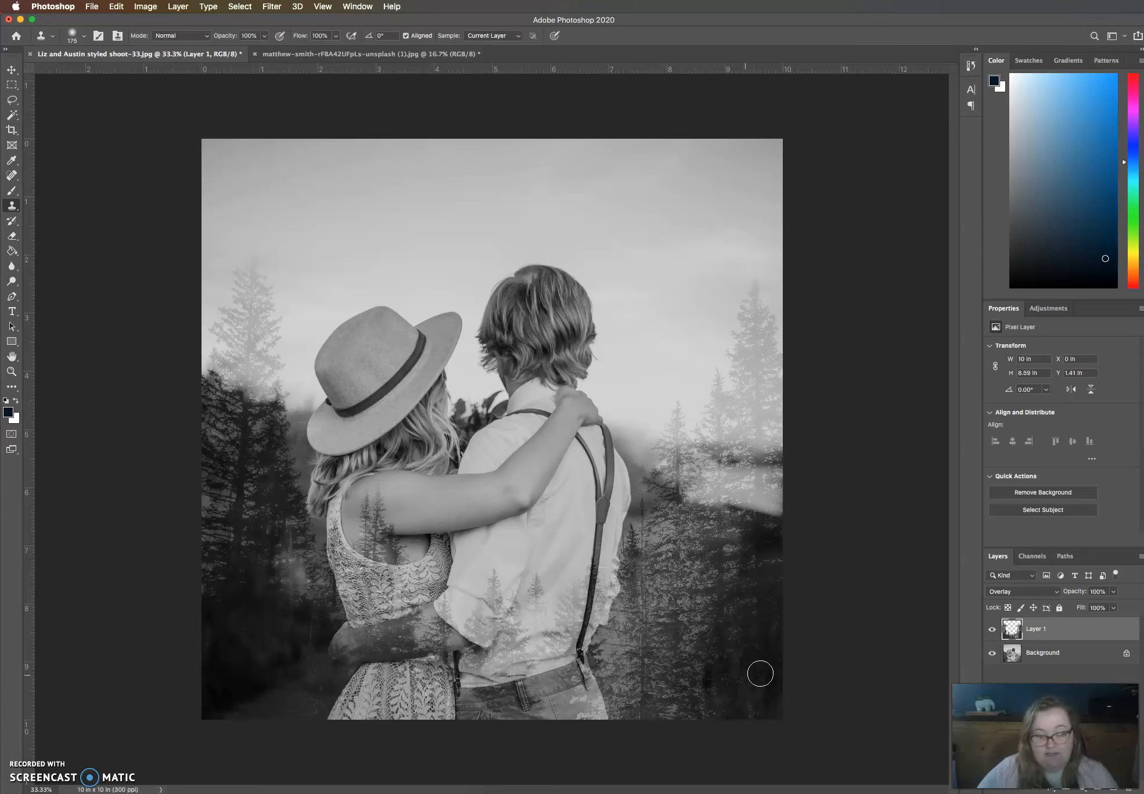
- Merge the forest layer down into the Background layer
right_click(1056, 633)
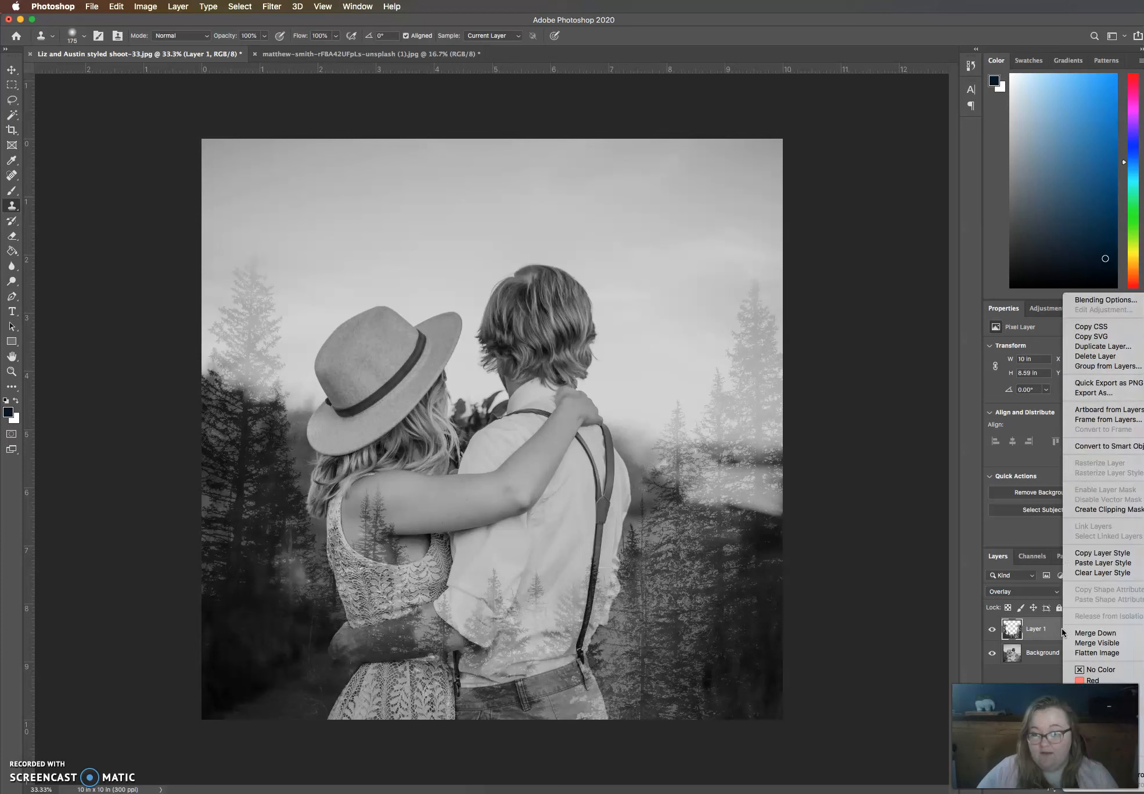
left_click(1093, 634)
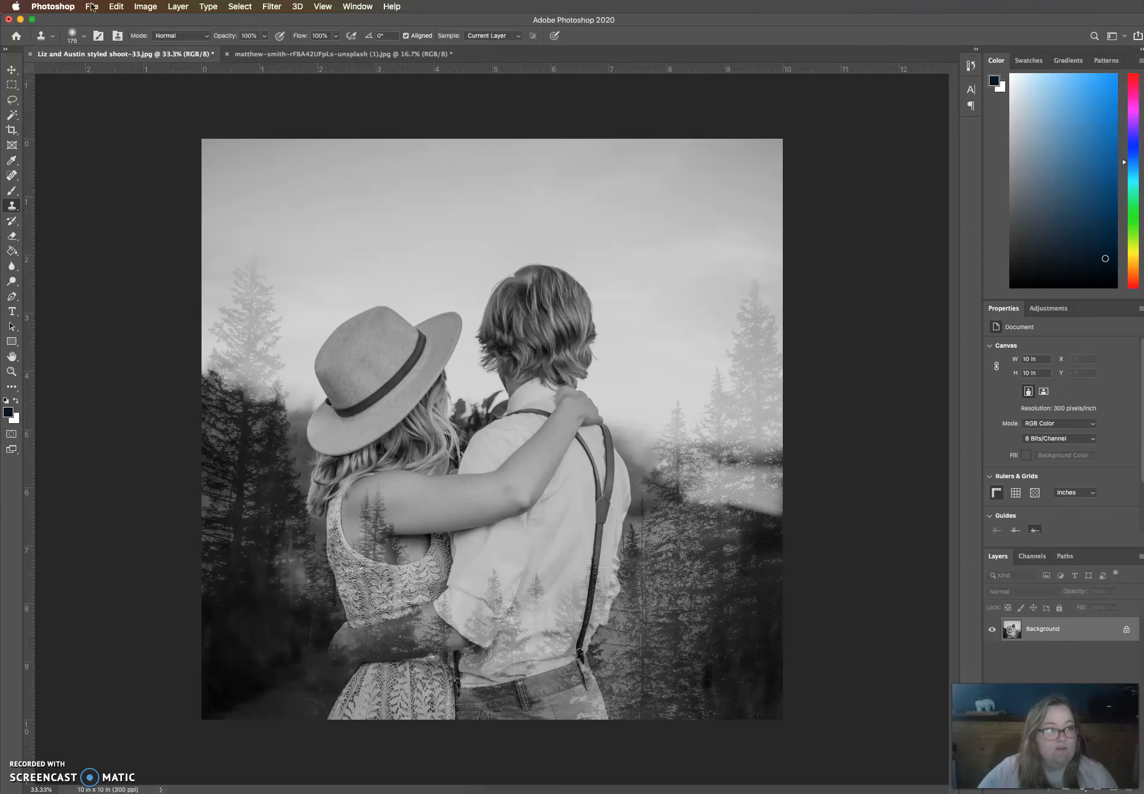
- Apply a Levels adjustment to the merged image with input black at 19, midtones at 0.80, and white at 255
left_click(145, 7)
mouse_move(171, 46)
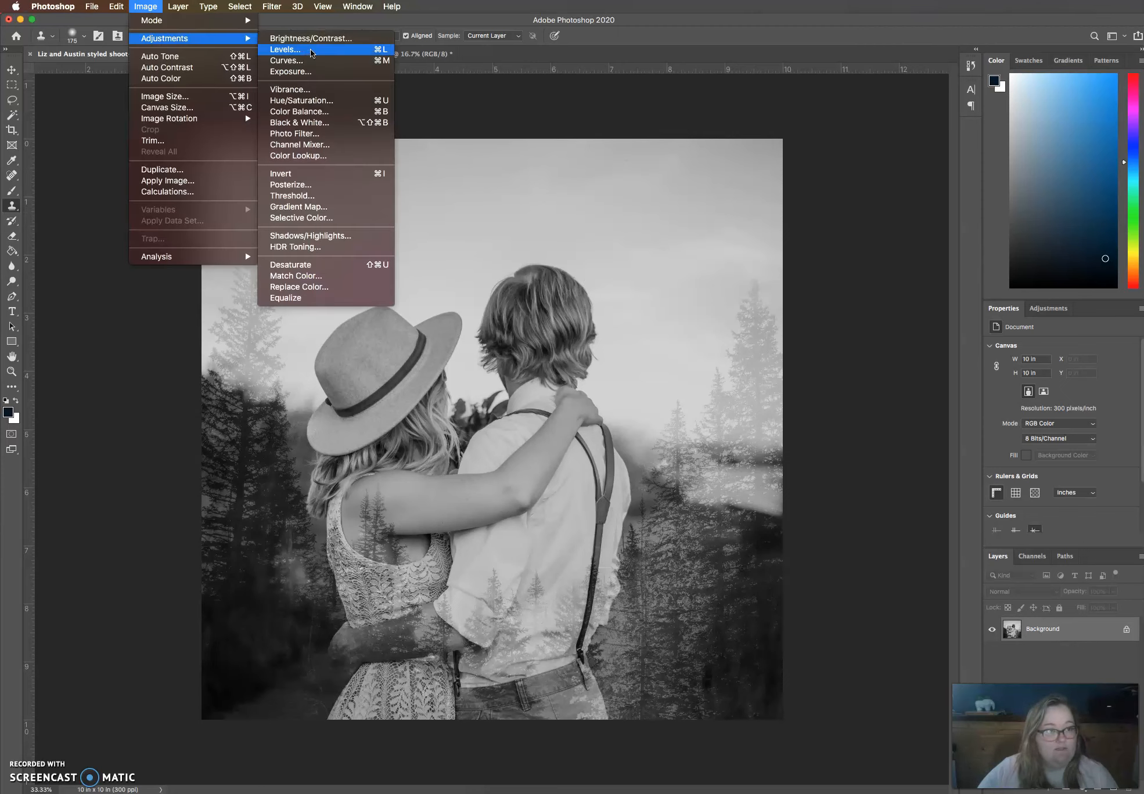
left_click(312, 52)
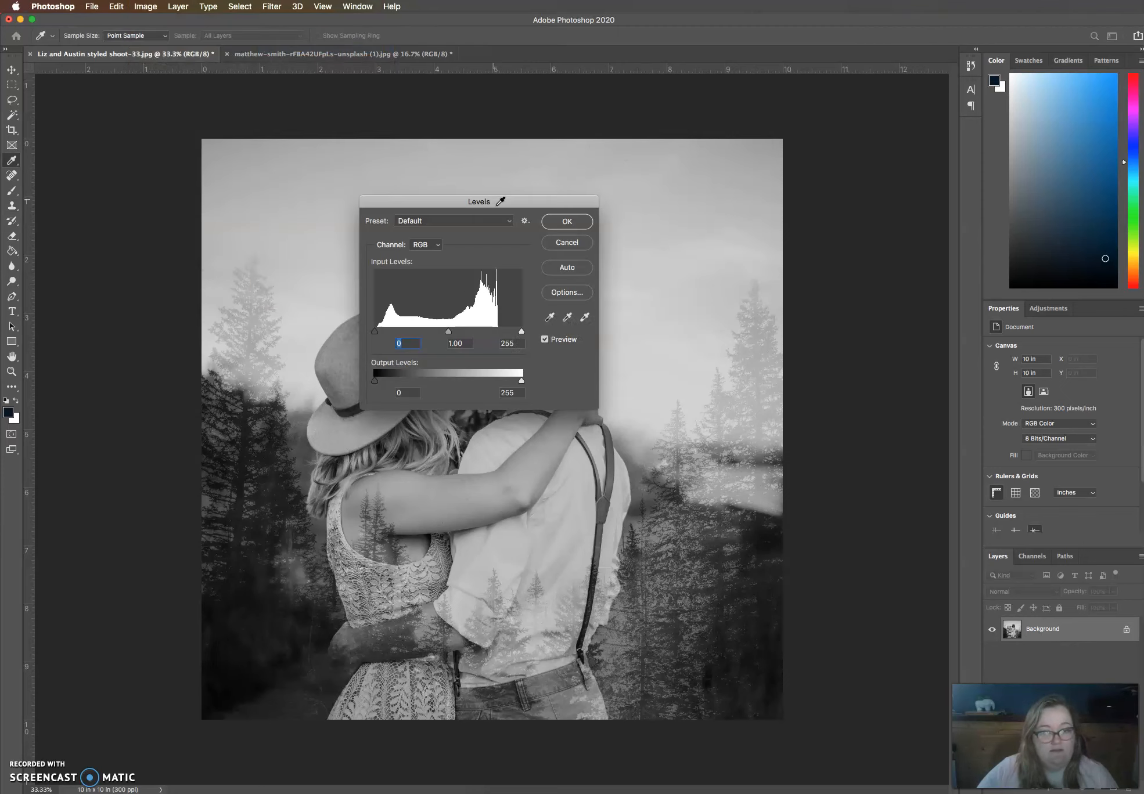
left_click_drag(500, 194, 213, 269)
left_click_drag(116, 277, 93, 518)
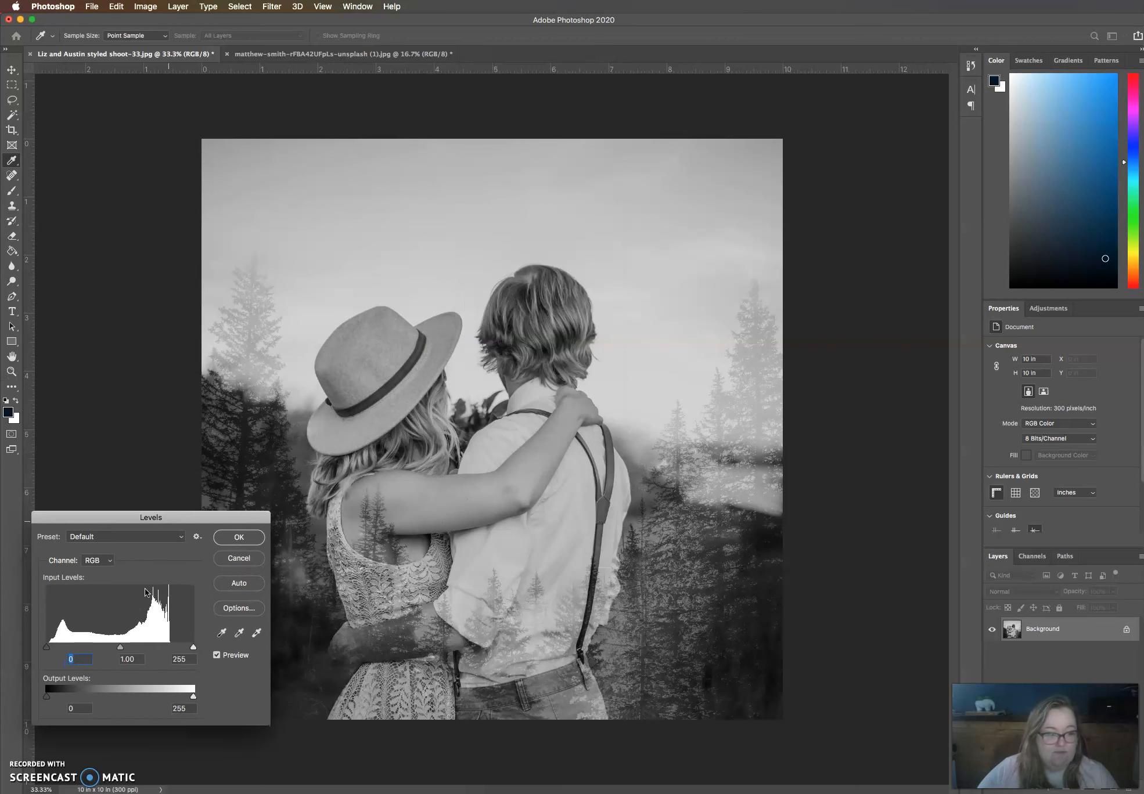
left_click_drag(46, 647, 57, 649)
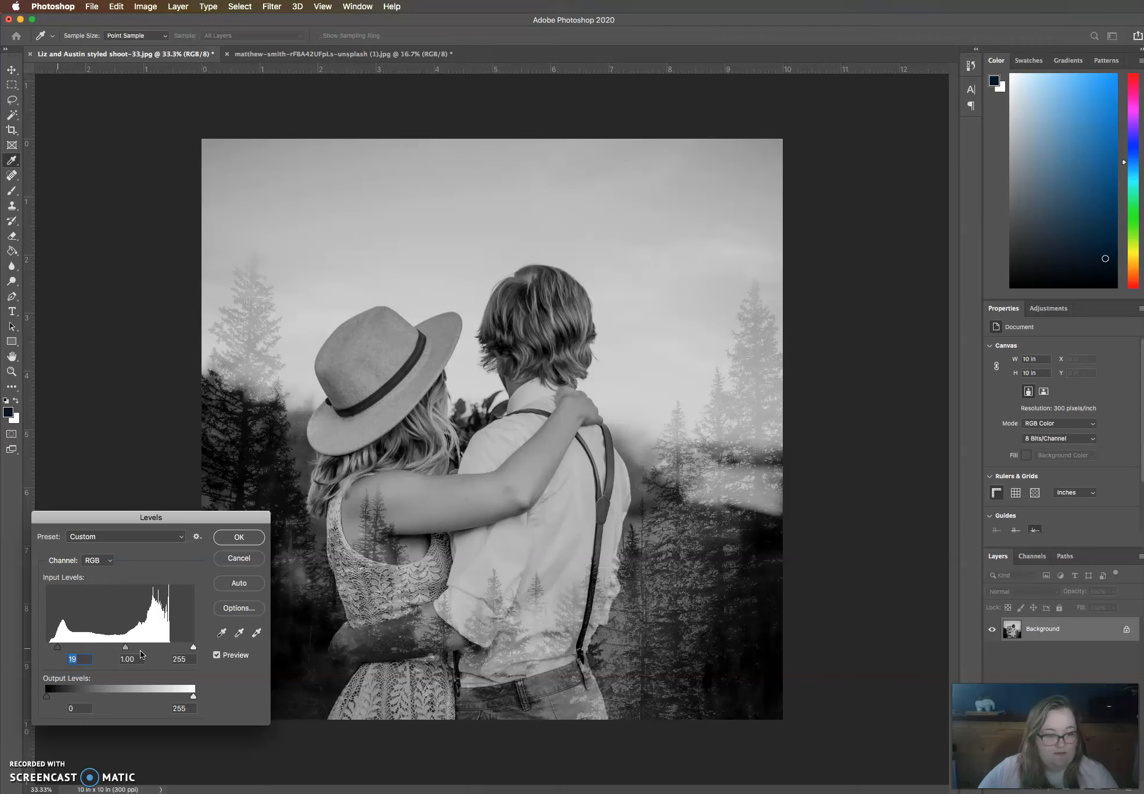
mouse_move(194, 647)
left_mouse_down()
mouse_move(174, 650)
mouse_move(188, 651)
left_mouse_up()
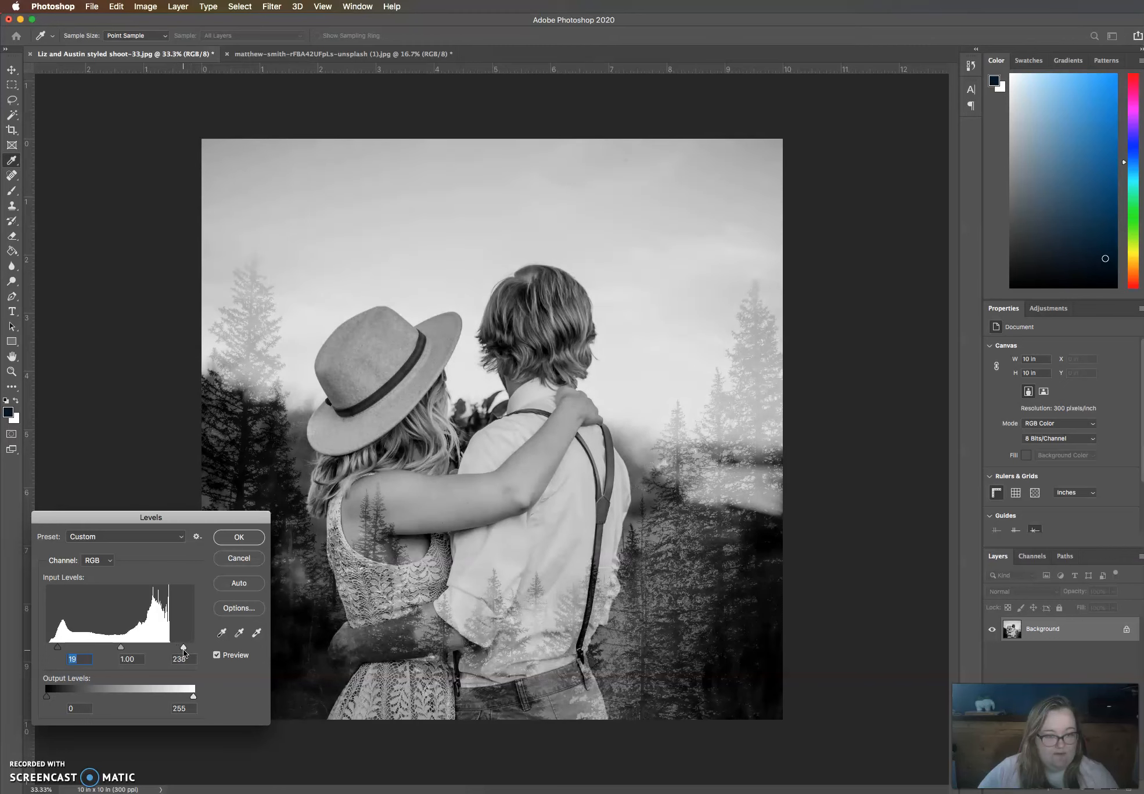
left_click_drag(185, 648, 198, 649)
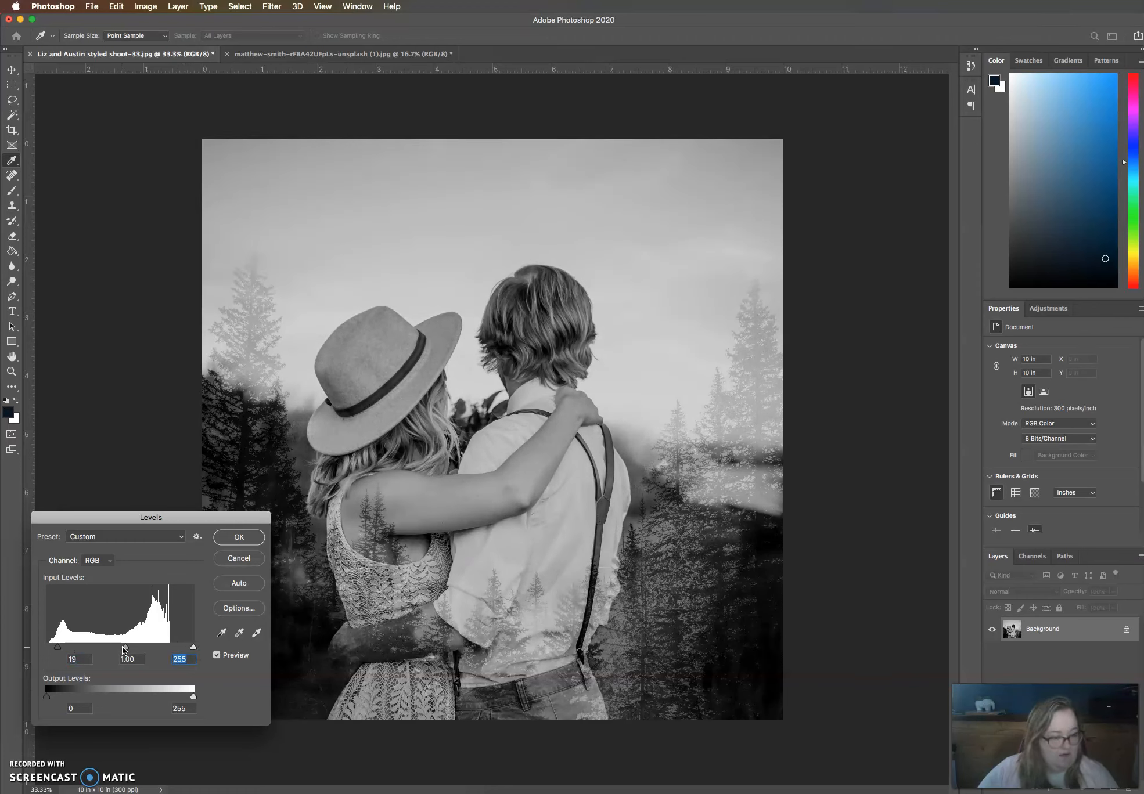
left_click_drag(124, 647, 148, 655)
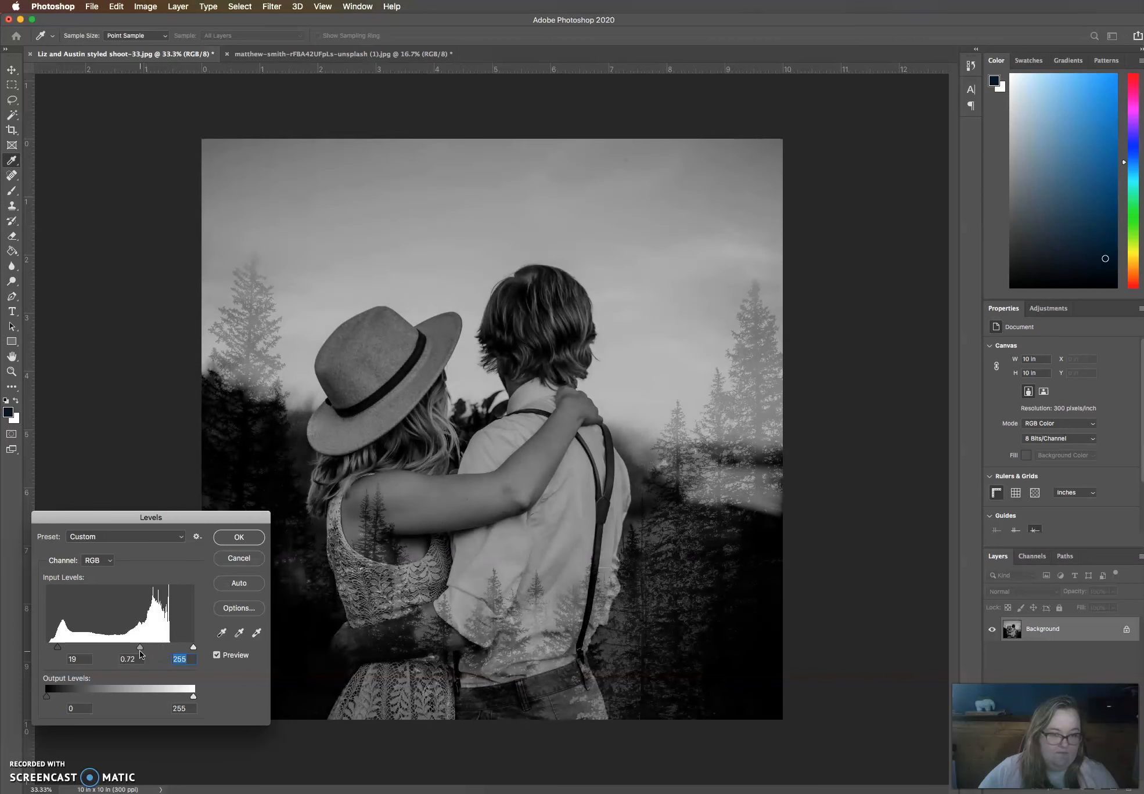
left_click_drag(139, 650, 136, 652)
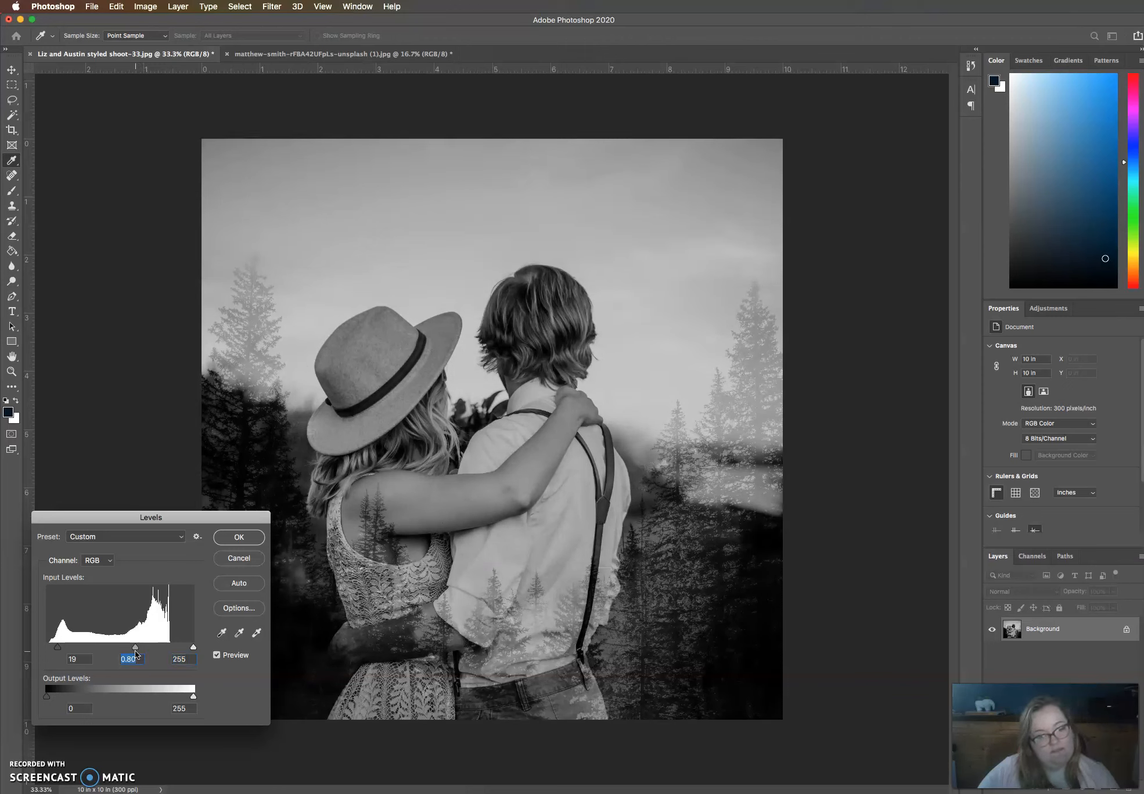
left_click(236, 538)
key("s")
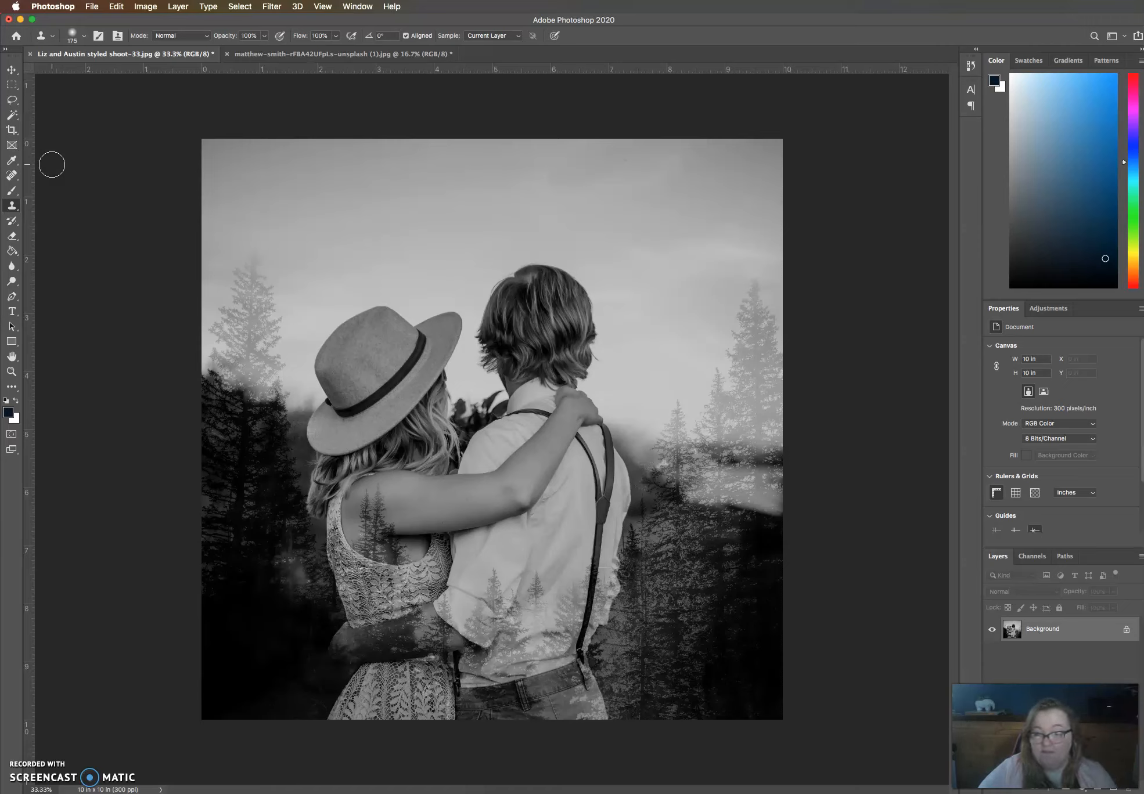
- Add the text "Thank you" in the bhatoshine font in the sky above the couple
left_click(12, 311)
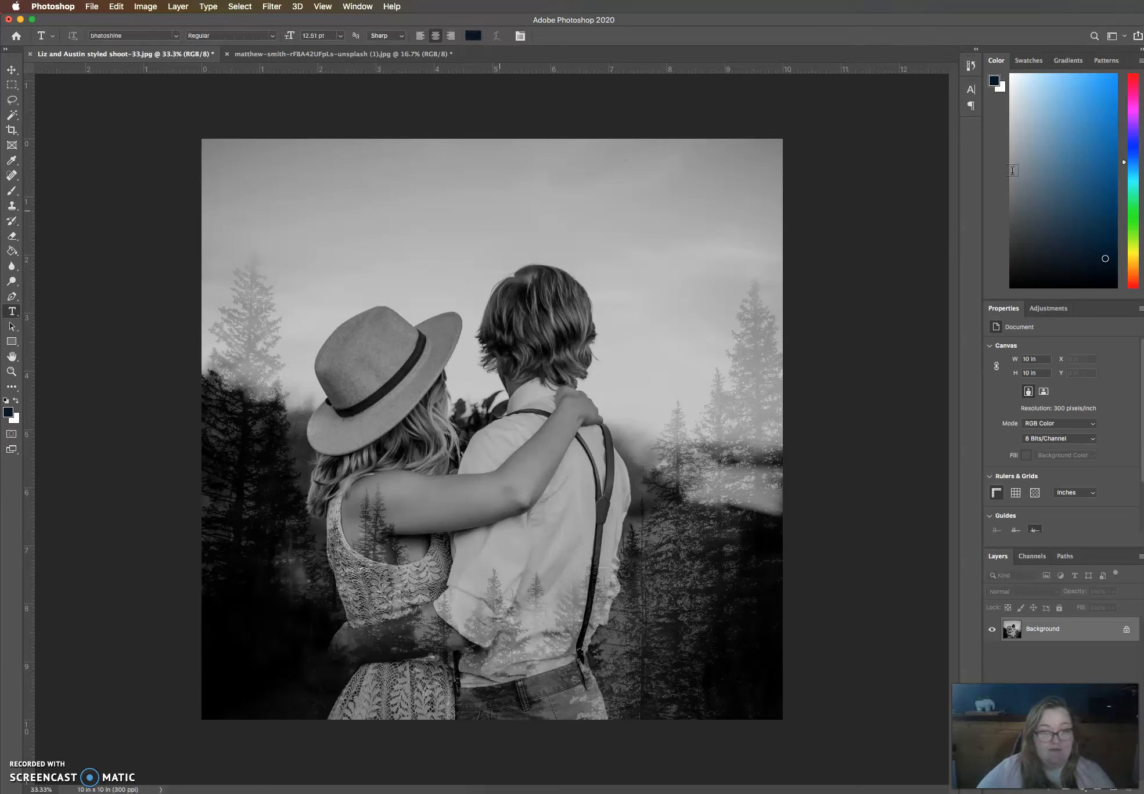
left_click(480, 212)
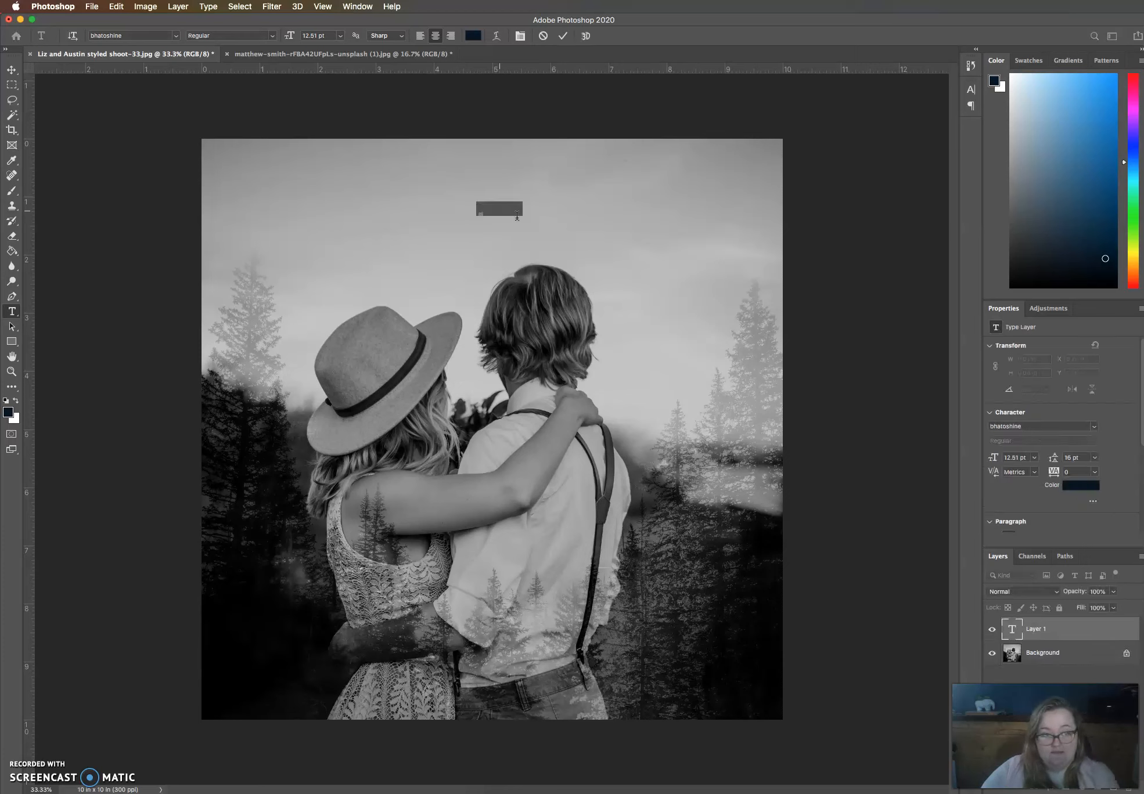
type("l")
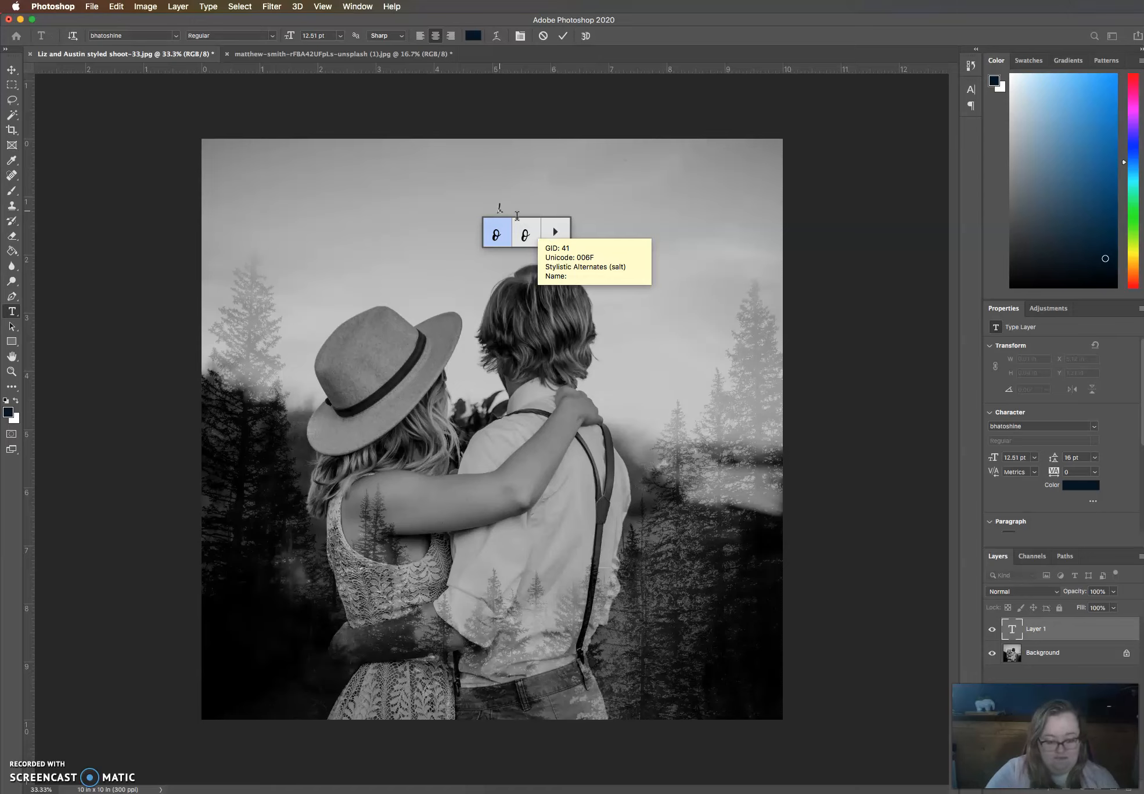
type("Thank you")
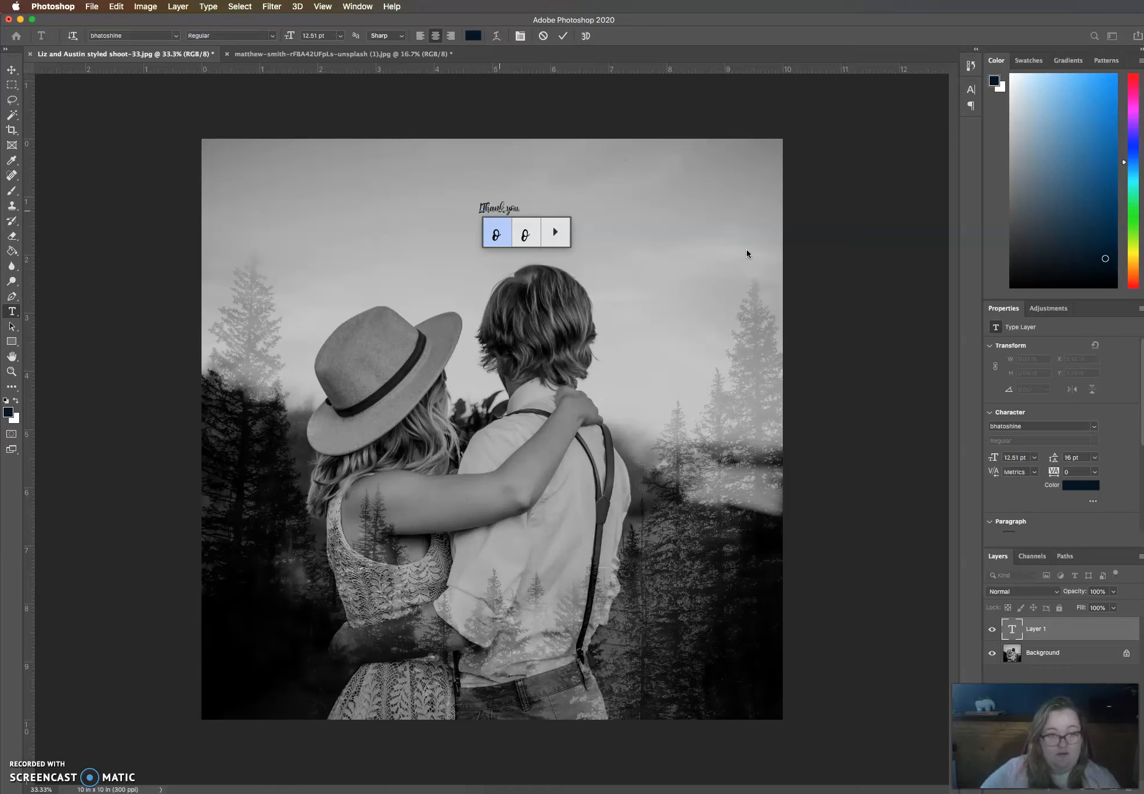
left_click(480, 207)
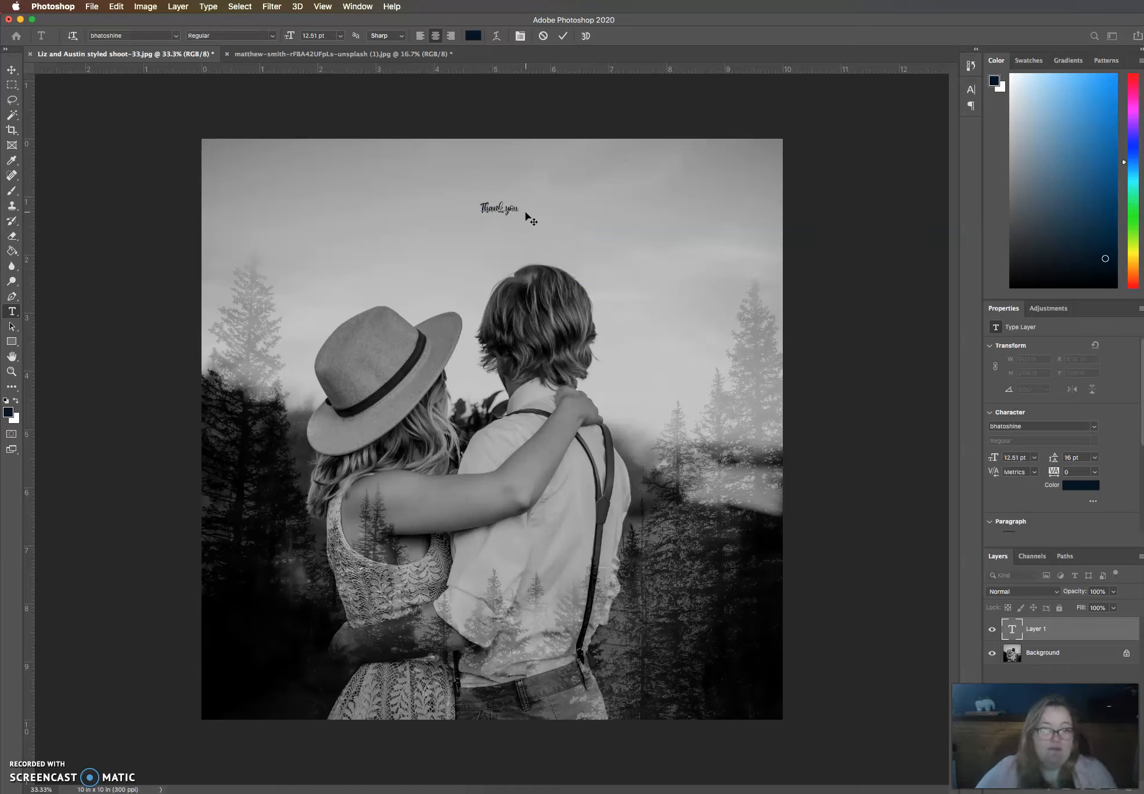
- Set the whole "Thank you" text to 72 pt and commit it
left_click_drag(519, 210, 409, 208)
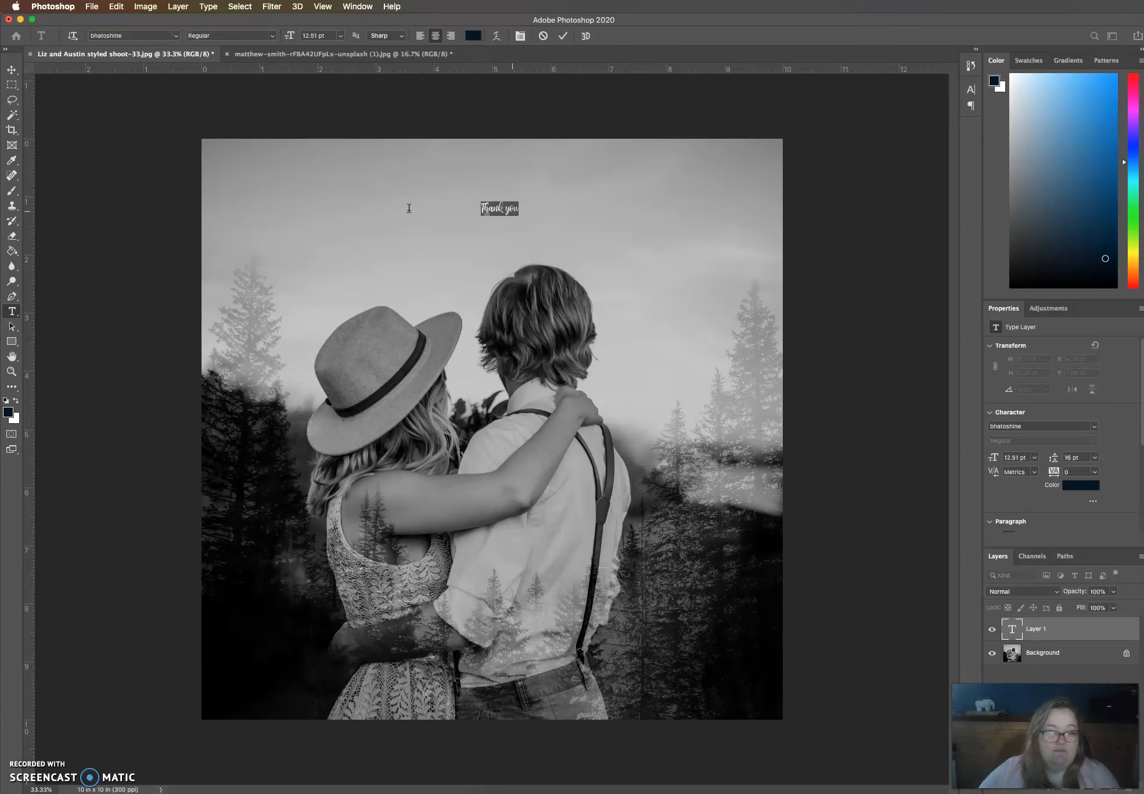
left_click(340, 36)
left_click(332, 182)
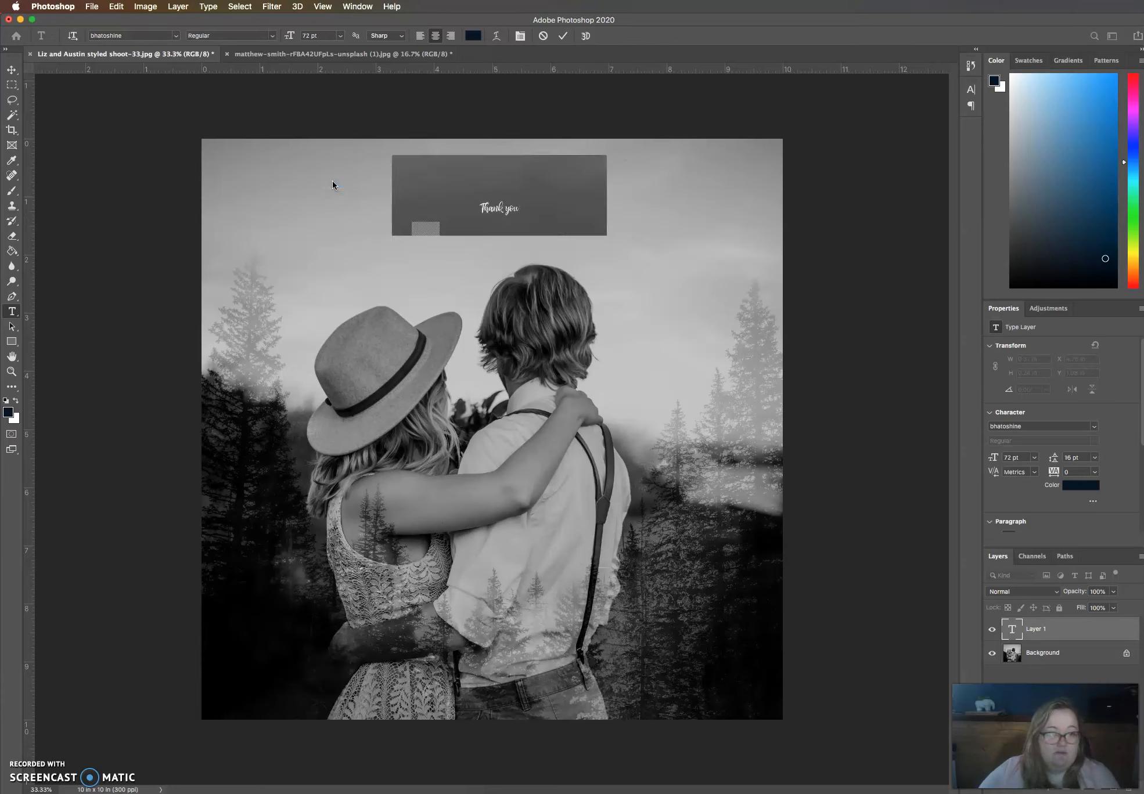
left_click(562, 36)
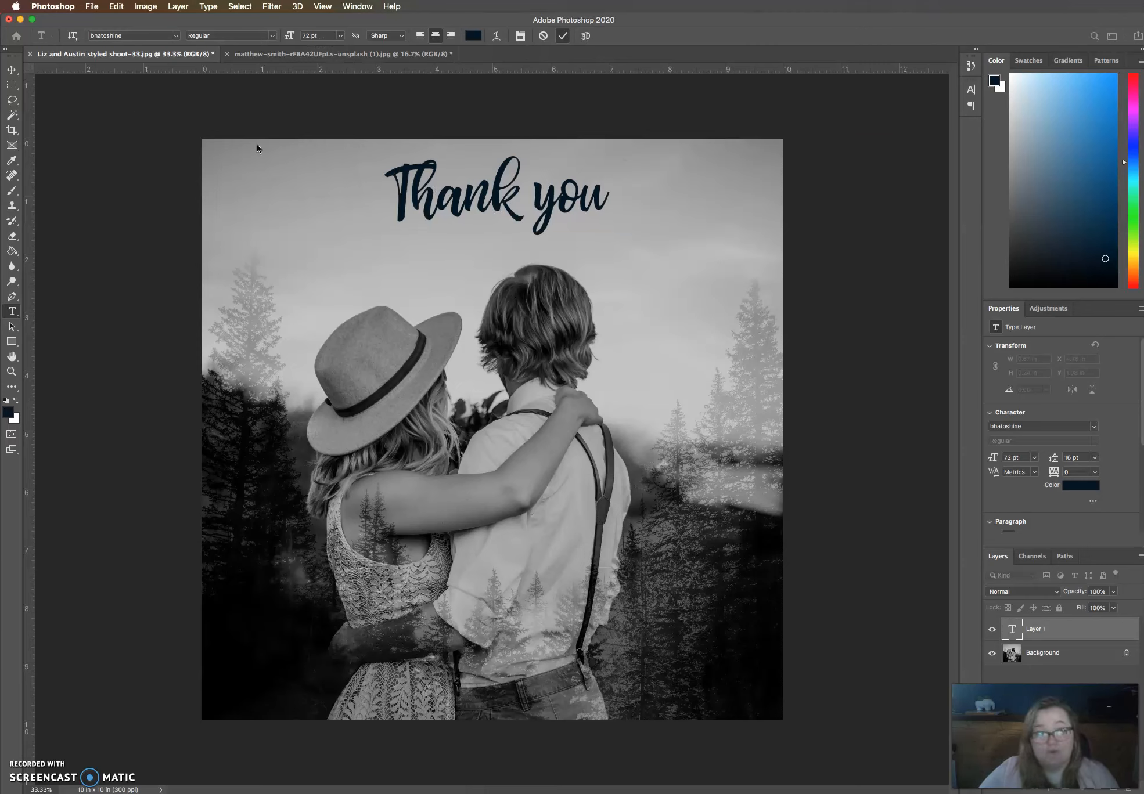
- Move the "Thank you" text just above the couple to about X 2.92 in, Y 0.7 in, and hide its layer
key("v")
left_click_drag(496, 205, 484, 229)
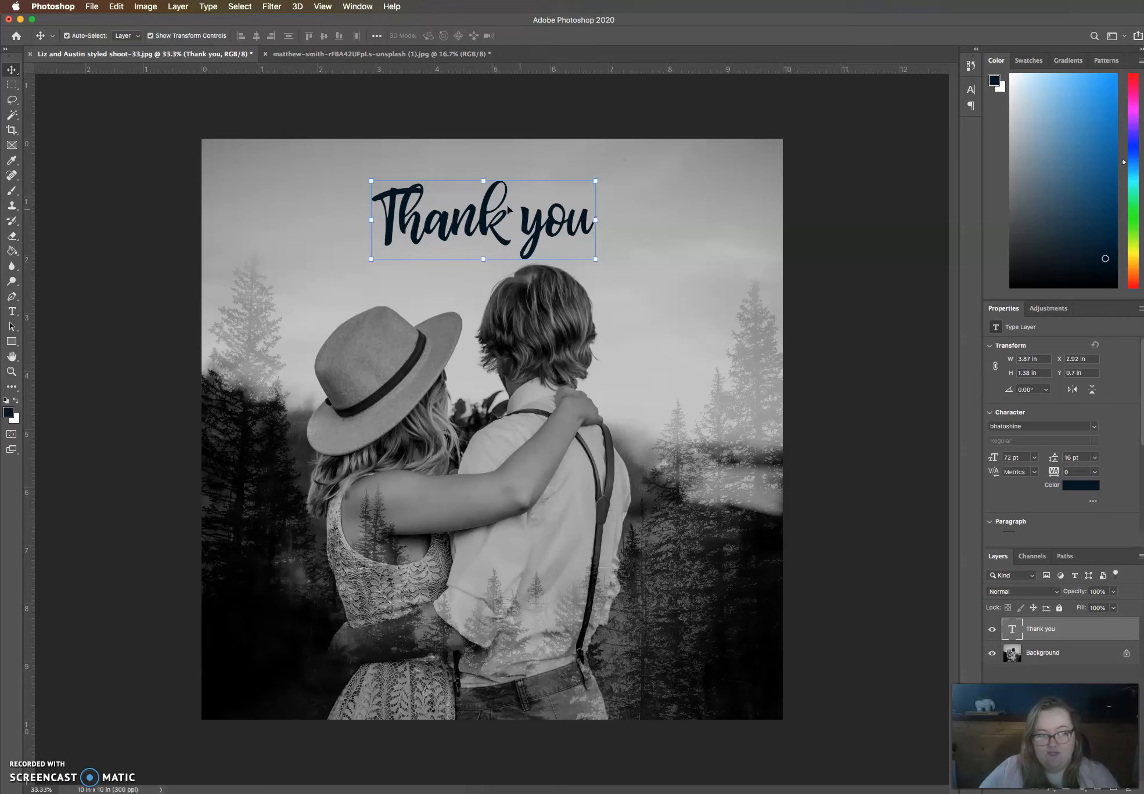
left_click(992, 629)
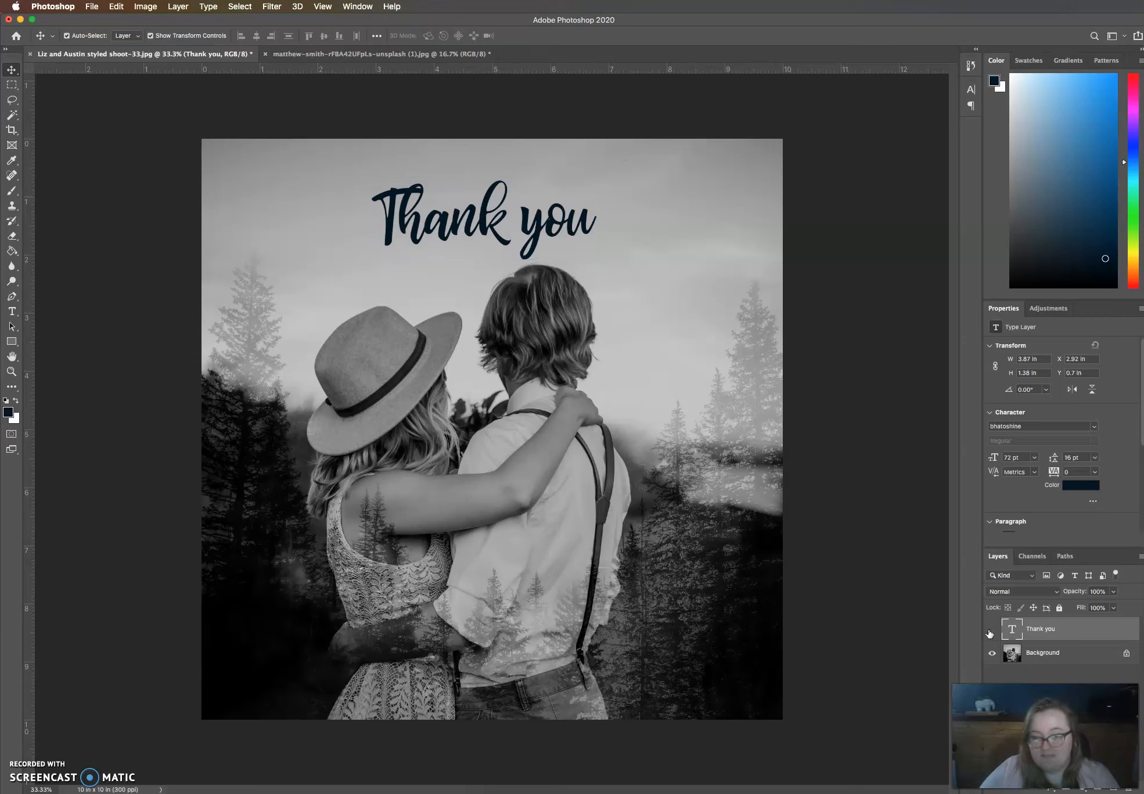